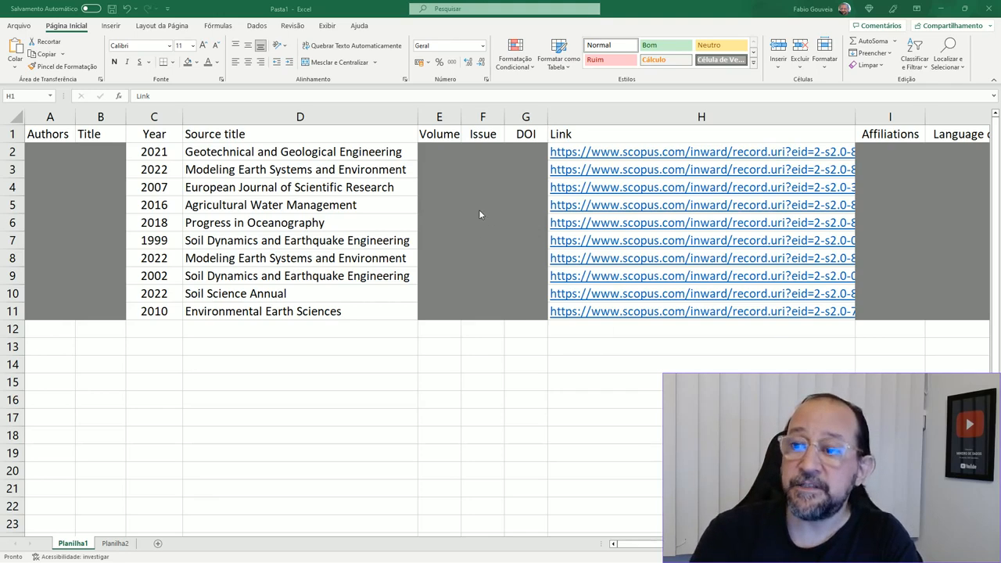
Widen the Link column (H) in Planilha1 so that more of each Scopus URL fits
key(ctrl+shift+Down)
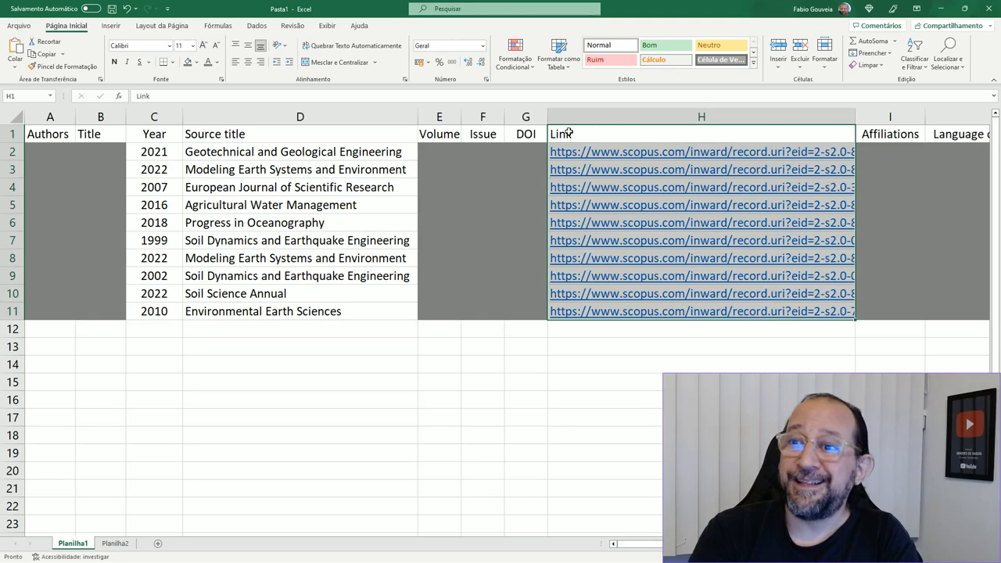
click(500, 203)
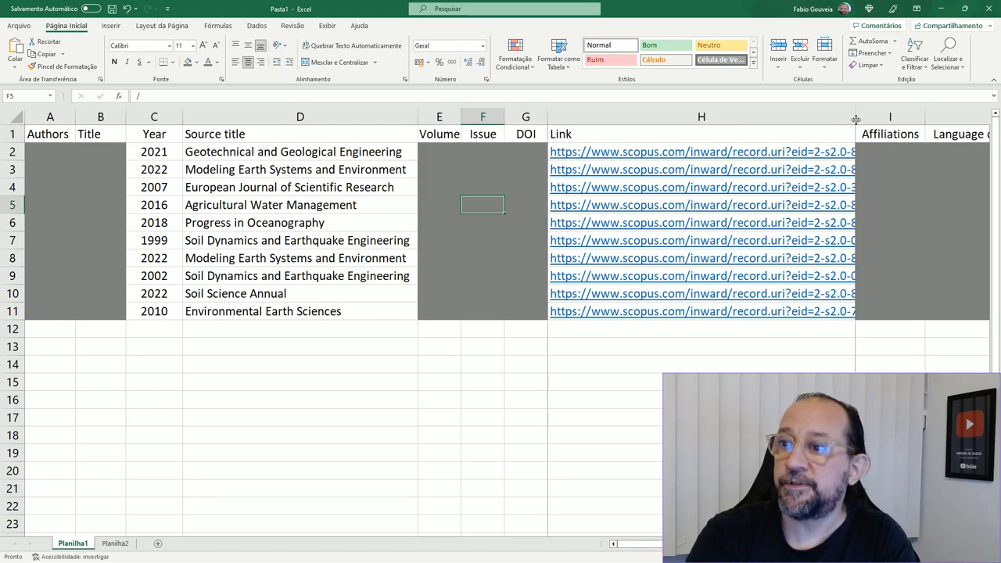
drag(855, 119, 931, 118)
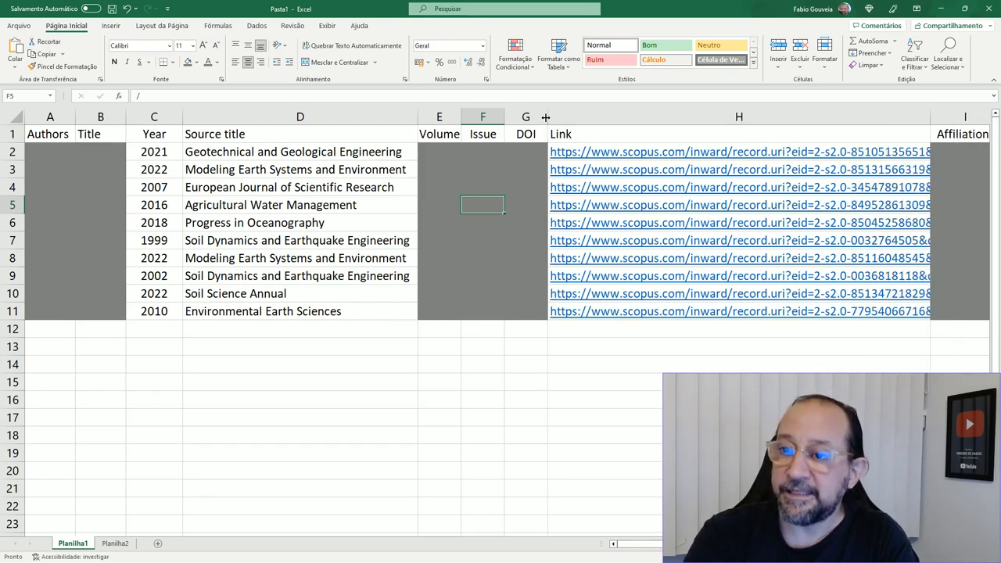
drag(930, 119, 946, 118)
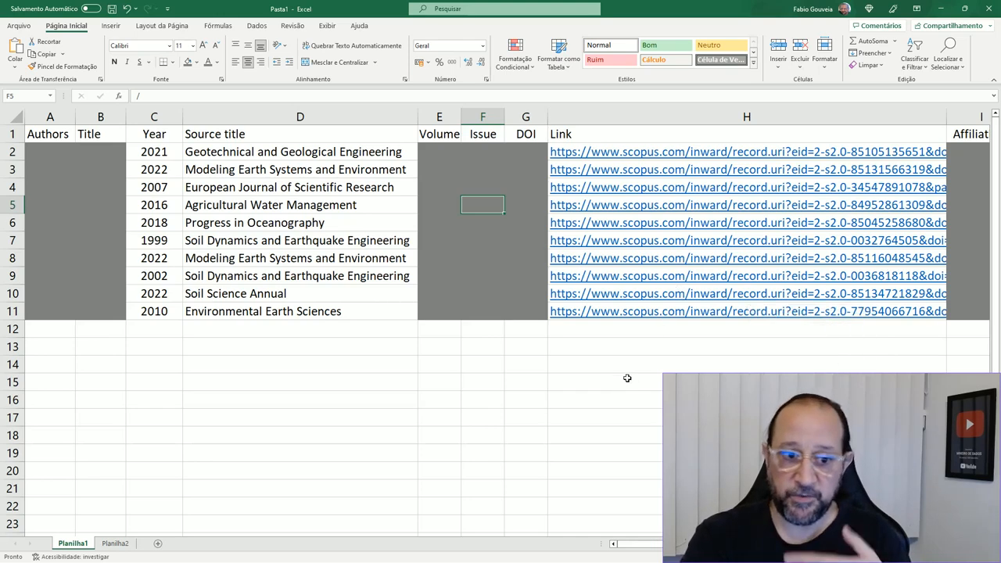
click(522, 150)
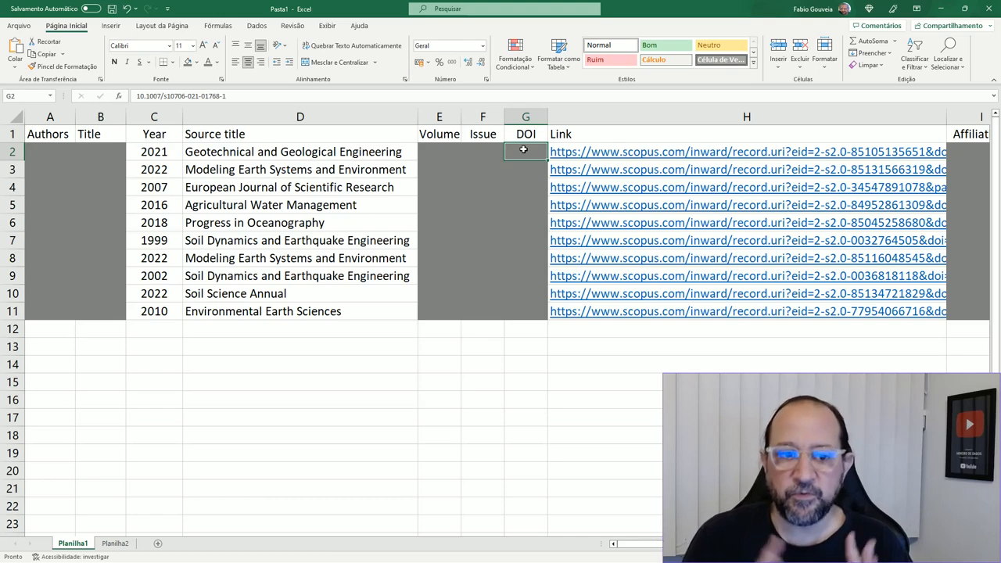
Copy the Link column from its header through row 11 and paste it into the empty Notepad++ document
click(596, 133)
key(shift+Down)
key(shift+Down)
key(shift+Down)
key(shift+Down)
key(shift+Down)
key(shift+Down)
key(shift+Down)
key(shift+Down)
key(shift+Down)
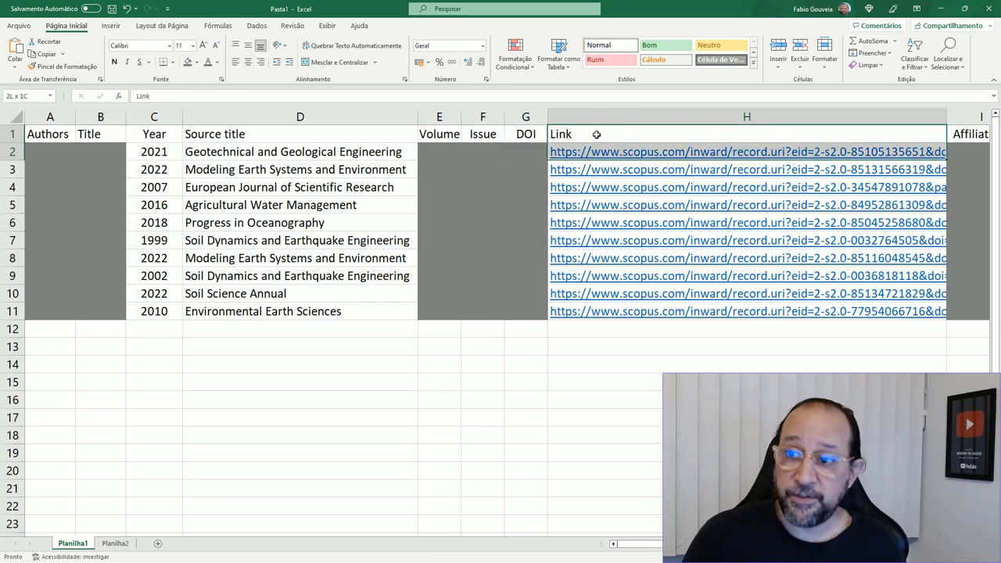
key(shift+Down)
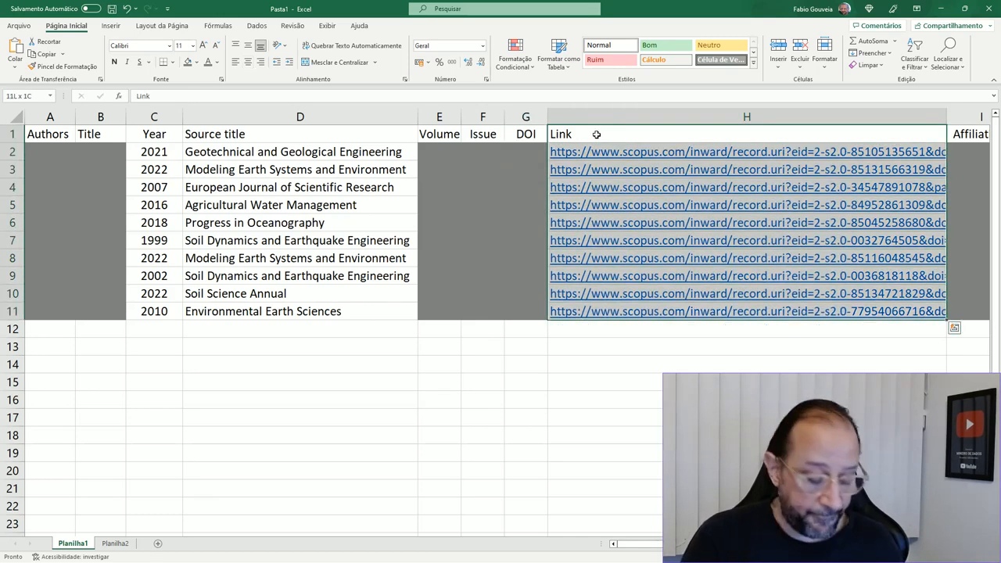
key(ctrl+c)
key(alt+Tab)
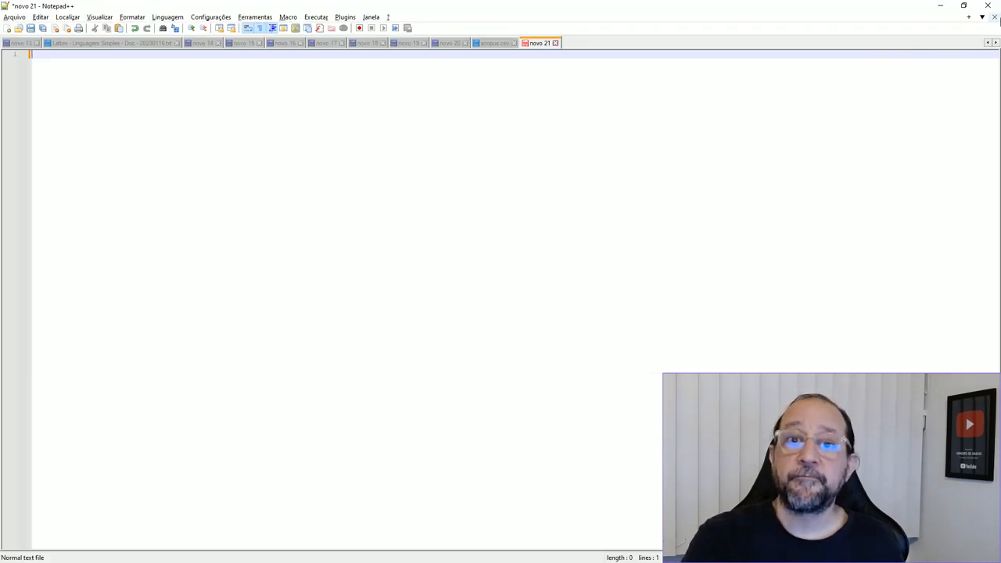
key(ctrl+v)
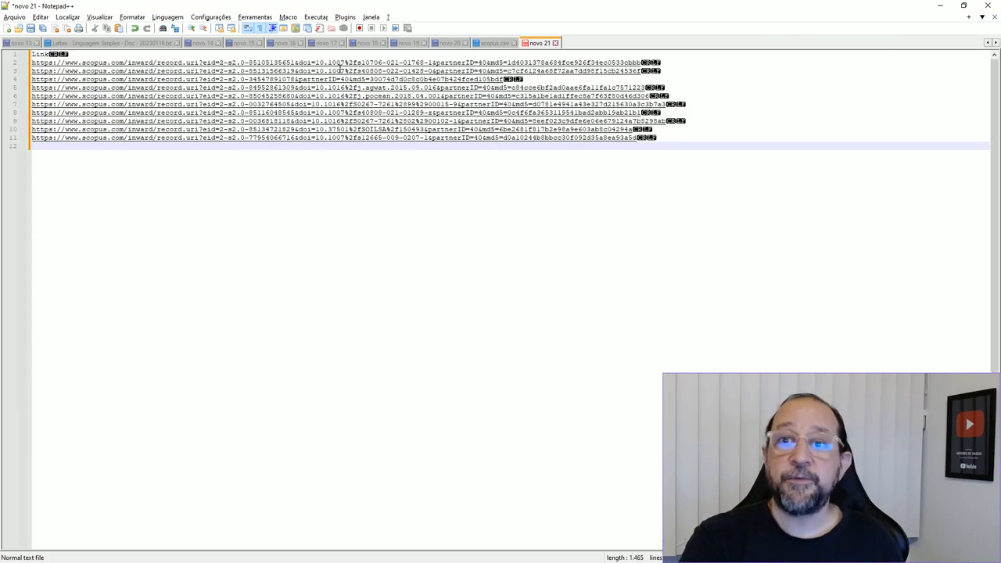
Delete the "Link" header line at the start of the pasted list
key(ctrl+Home)
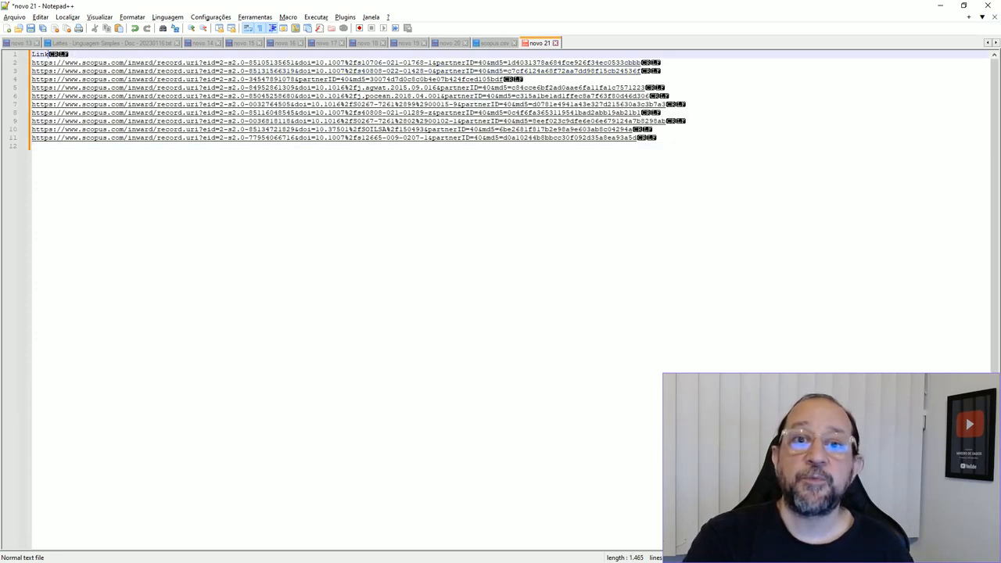
key(shift+Down)
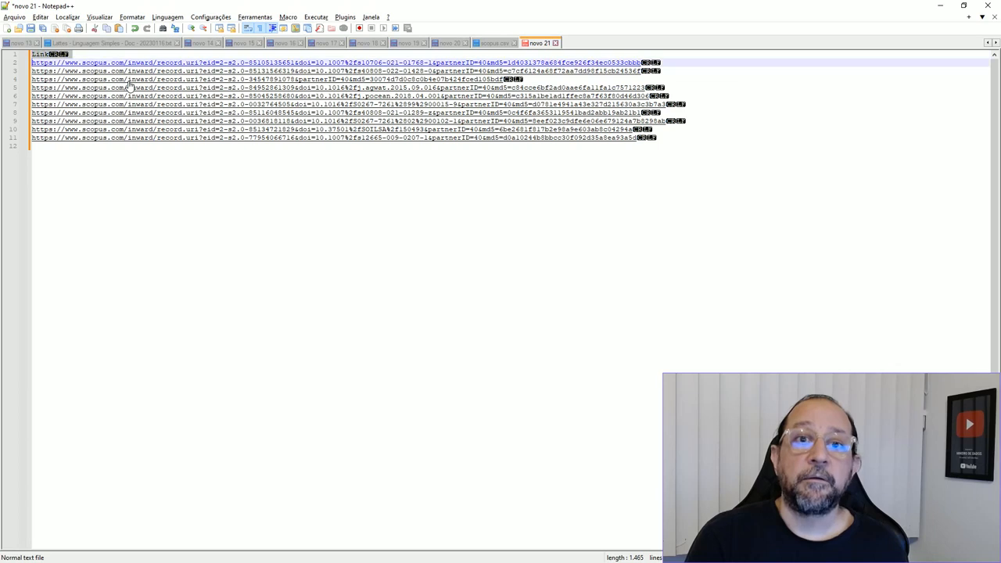
key(Delete)
key(shift+Right)
key(shift+Right)
key(shift+Right)
key(shift+Right)
key(shift+Right)
key(shift+Right)
key(shift+Right)
key(shift+Right)
key(shift+Right)
key(shift+Right)
key(shift+Right)
key(shift+Right)
key(shift+Right)
key(shift+Right)
key(shift+Right)
key(shift+Right)
key(shift+Right)
key(shift+Right)
key(shift+Right)
key(shift+Right)
key(shift+Right)
key(shift+Right)
key(shift+Right)
key(shift+Right)
key(shift+Right)
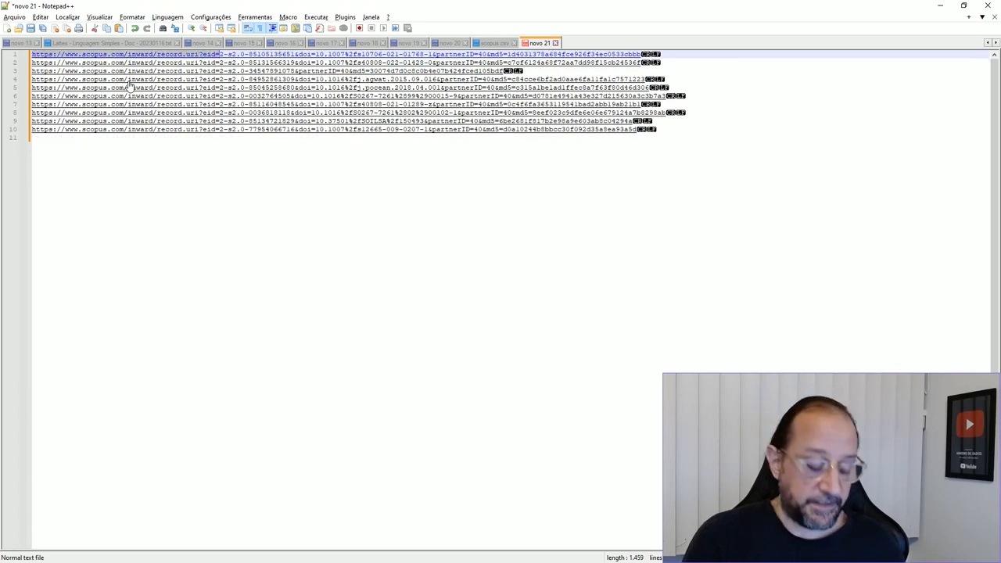
click(67, 16)
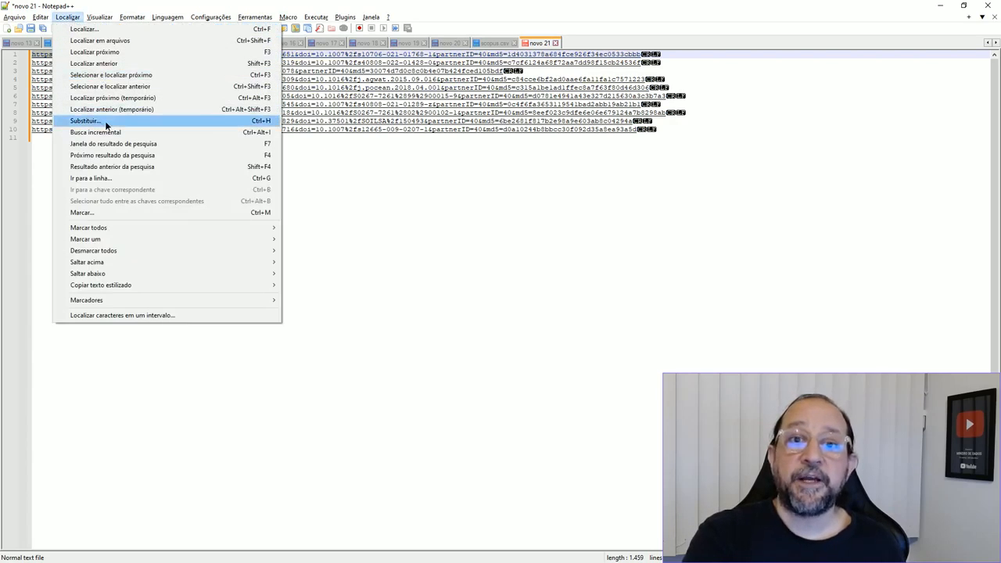
click(84, 121)
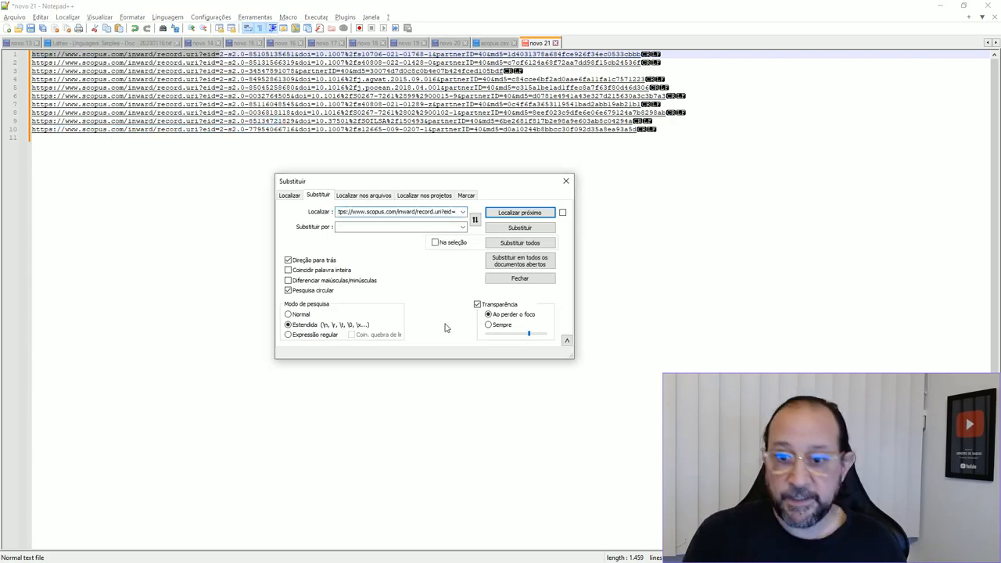
key(Tab)
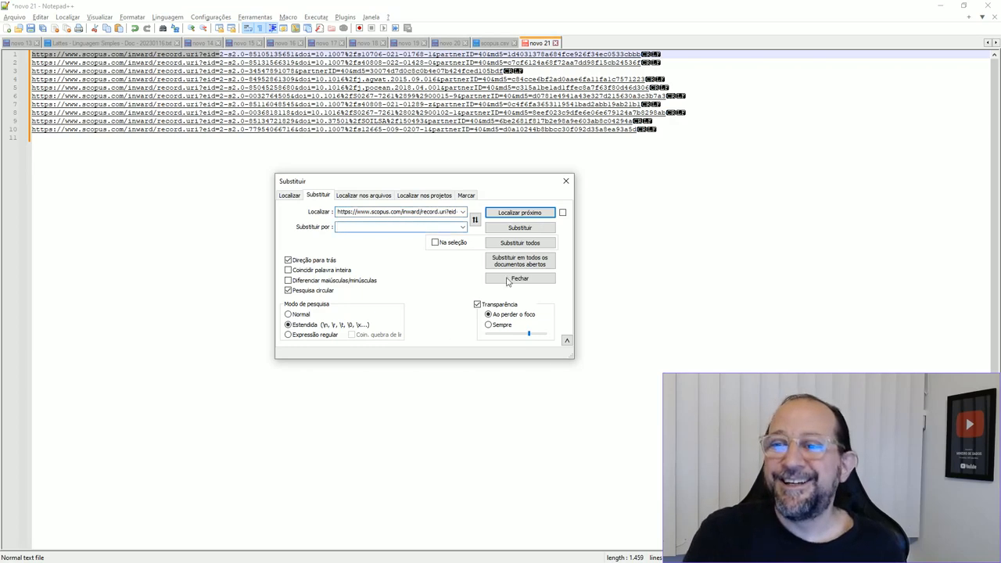
click(510, 243)
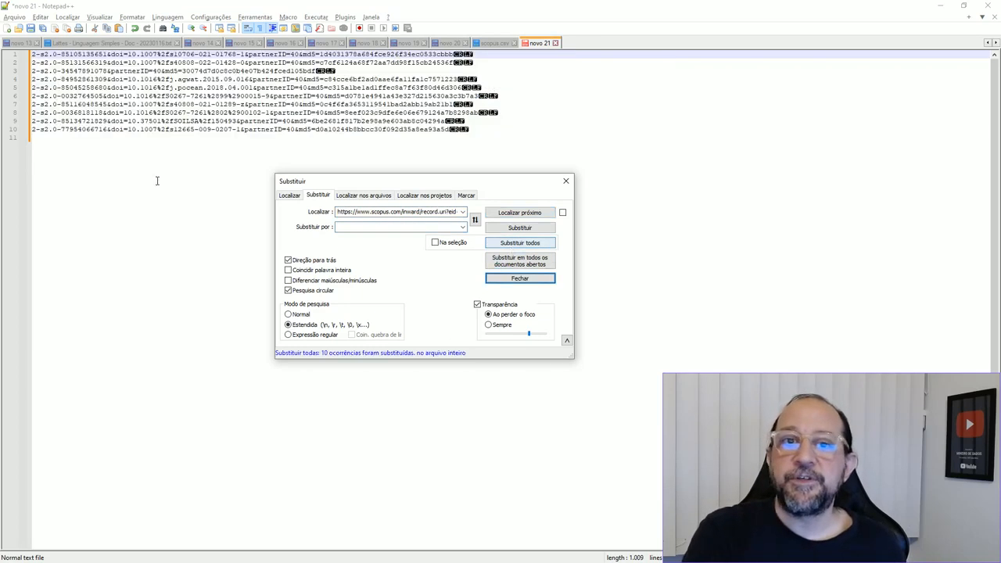
Replace every "&" in the document with a tab (\t) and close the replace dialog
click(109, 54)
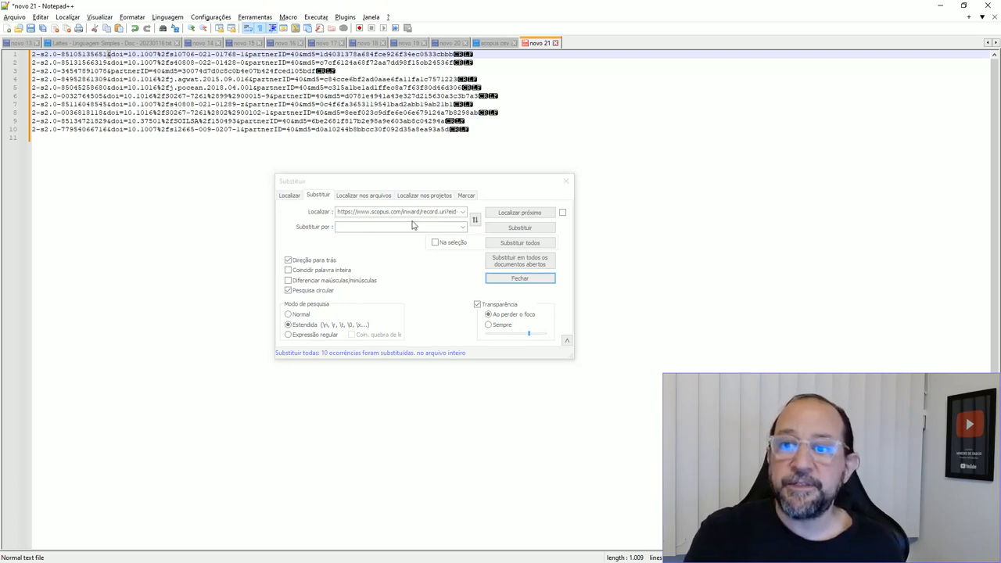
click(407, 212)
double_click(407, 212)
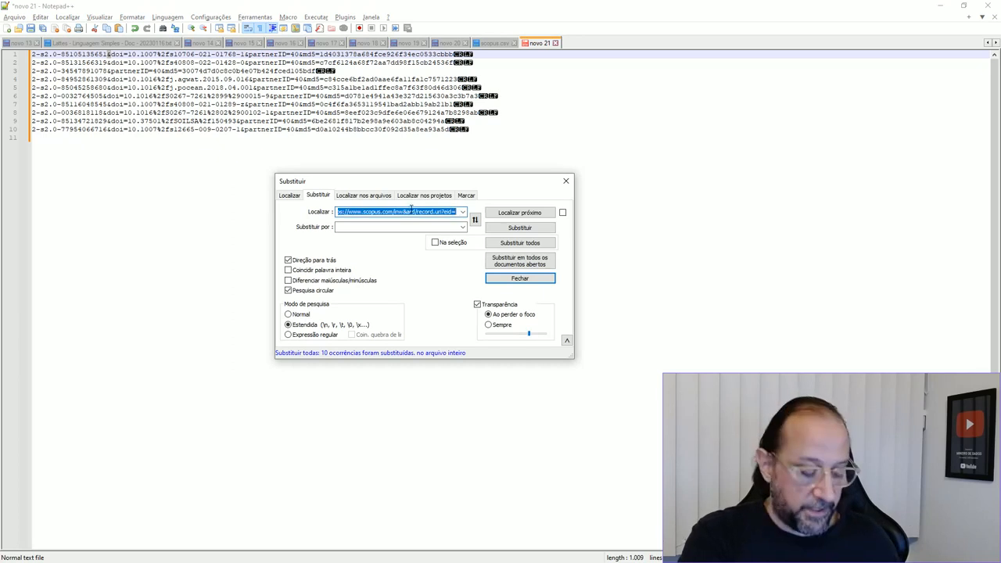
text(&)
key(Tab)
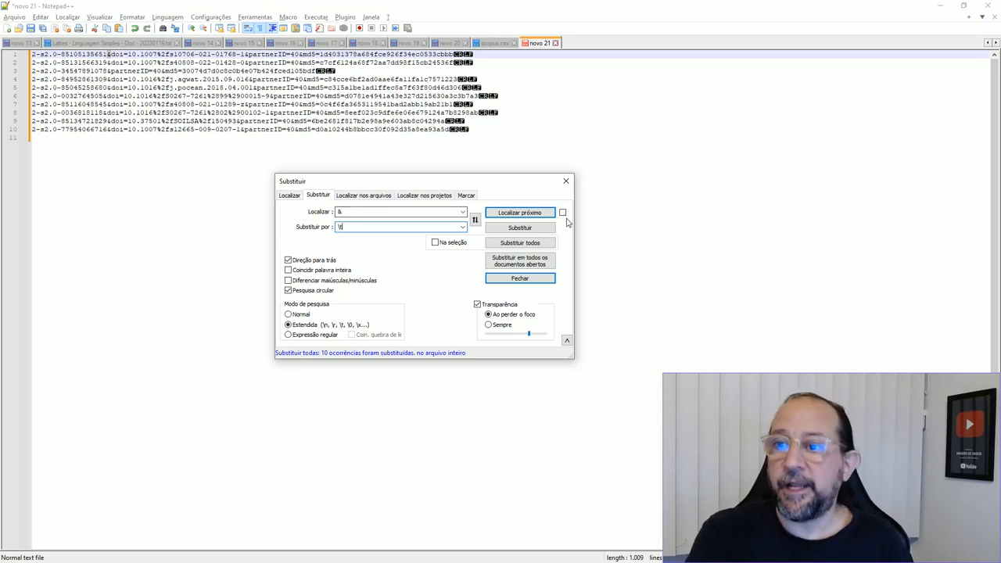
click(520, 244)
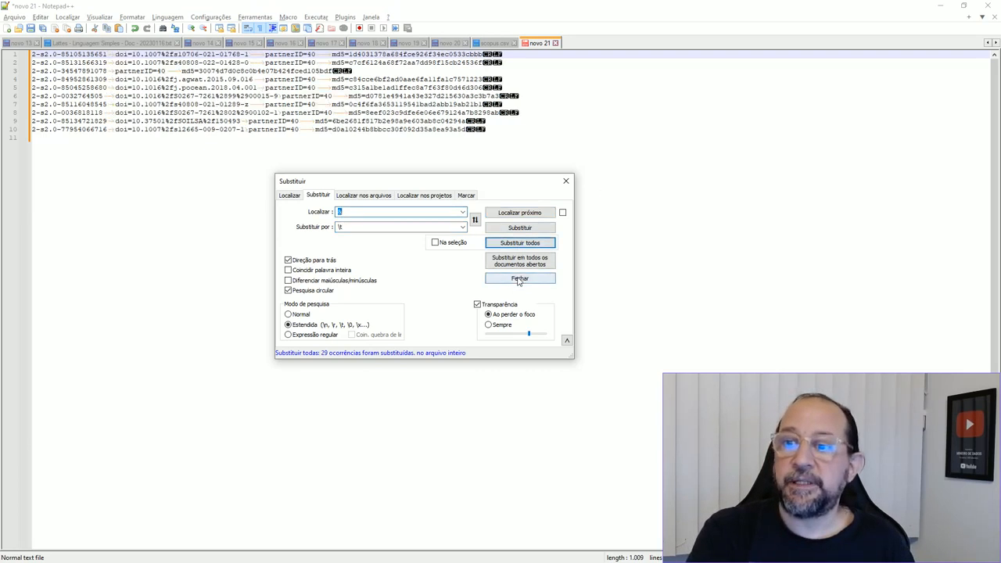
click(518, 279)
Copy the whole tab-separated text and paste it into Planilha2 in Excel, starting at cell A1
key(ctrl+a)
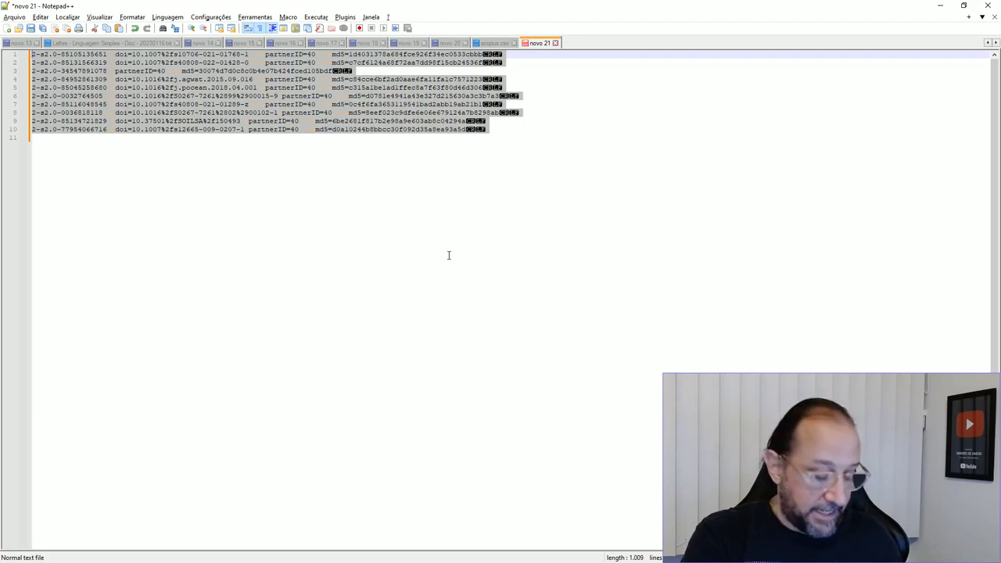
key(alt+Tab)
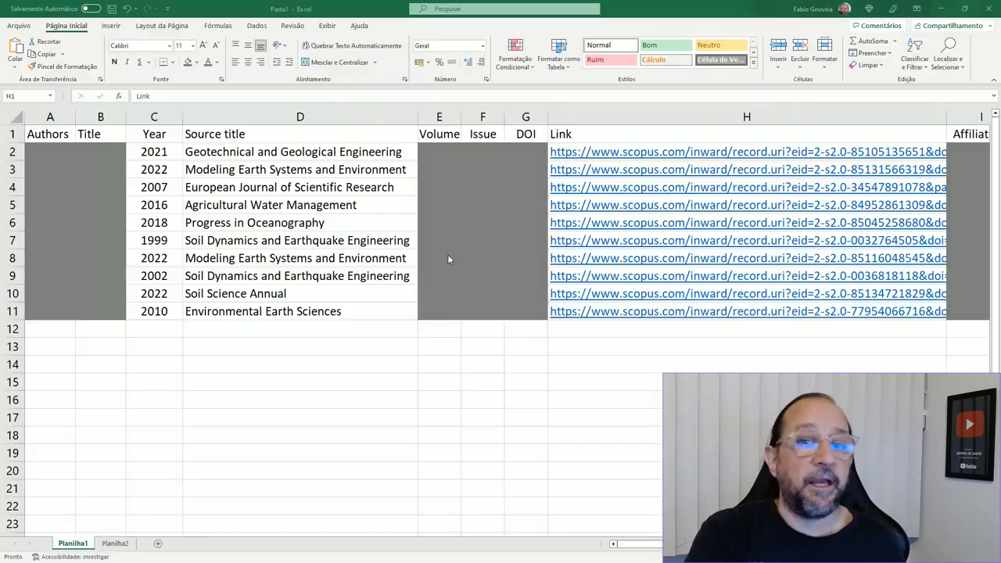
click(126, 546)
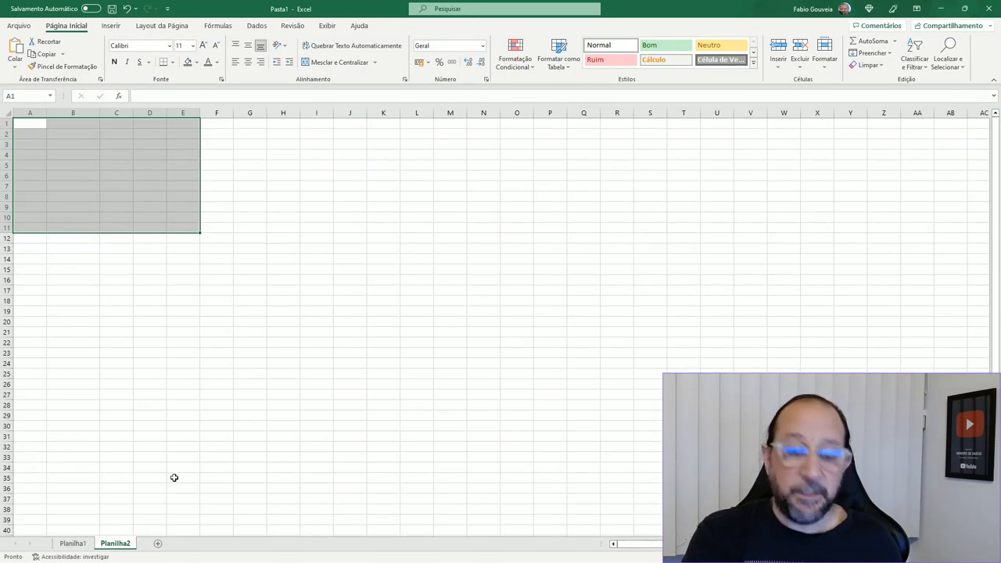
key(ctrl+v)
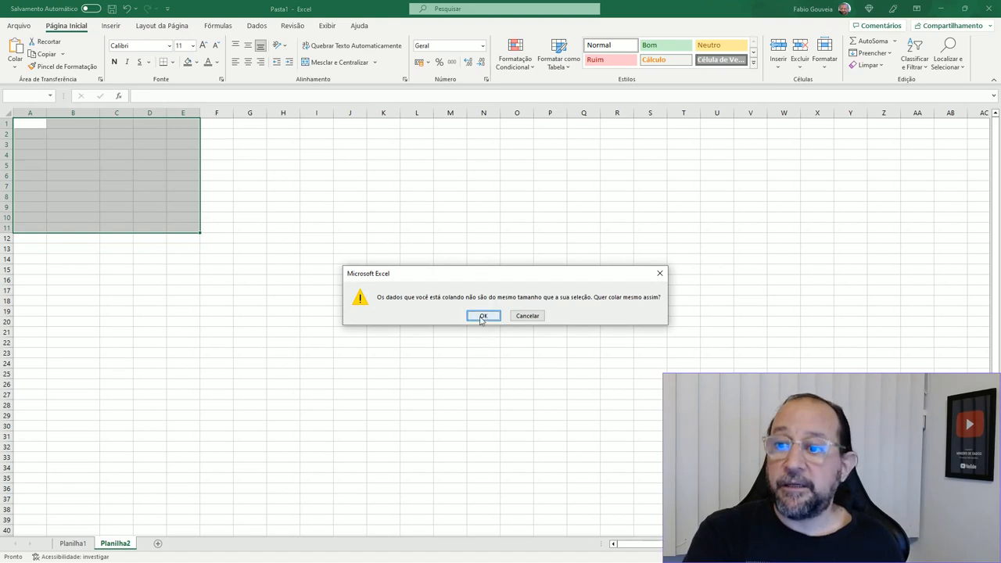
click(529, 316)
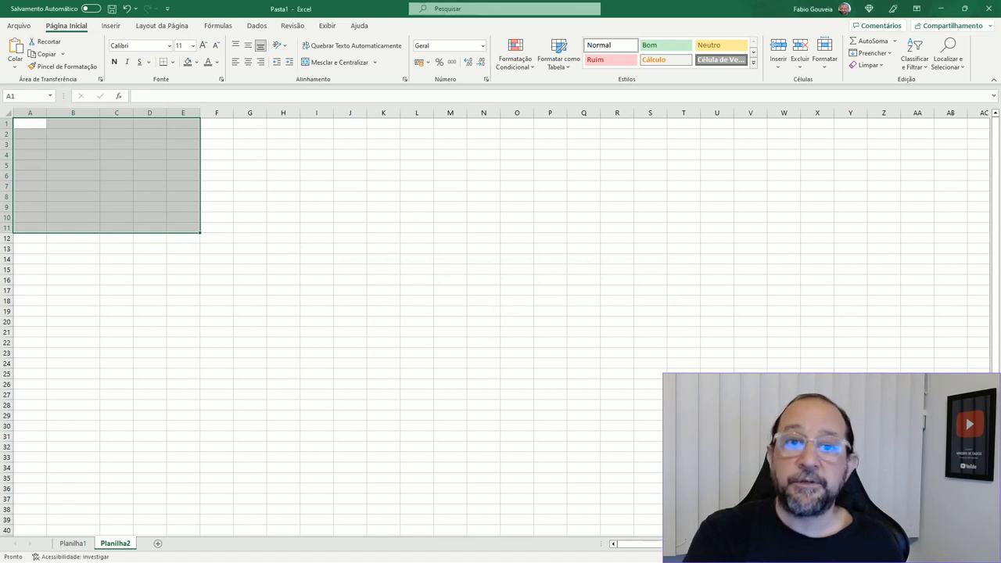
click(24, 124)
key(ctrl+v)
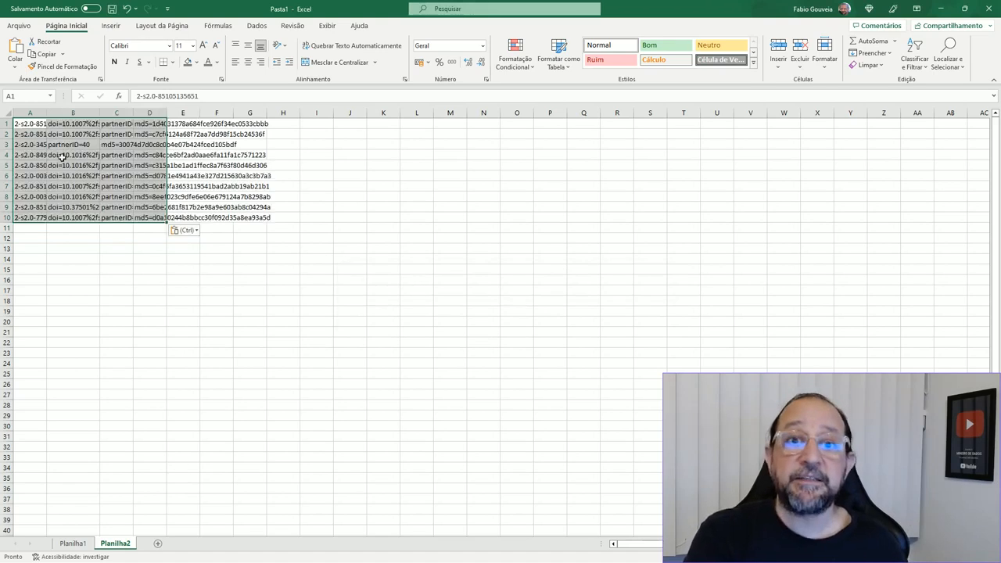
Copy the EIDs in A1:A10, widen column A, and paste them over the entire text in Notepad++
click(28, 121)
shift+click(29, 218)
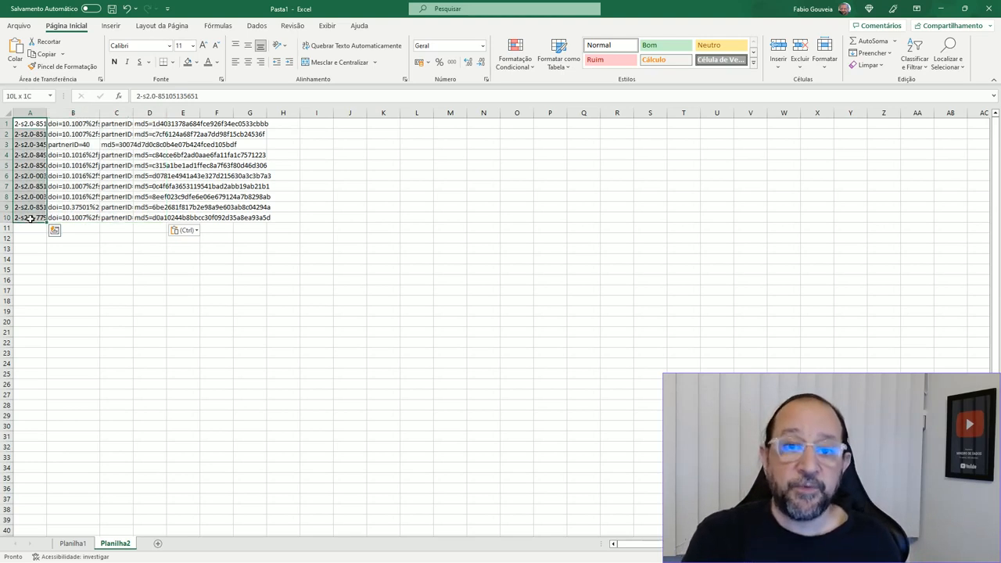
key(ctrl+c)
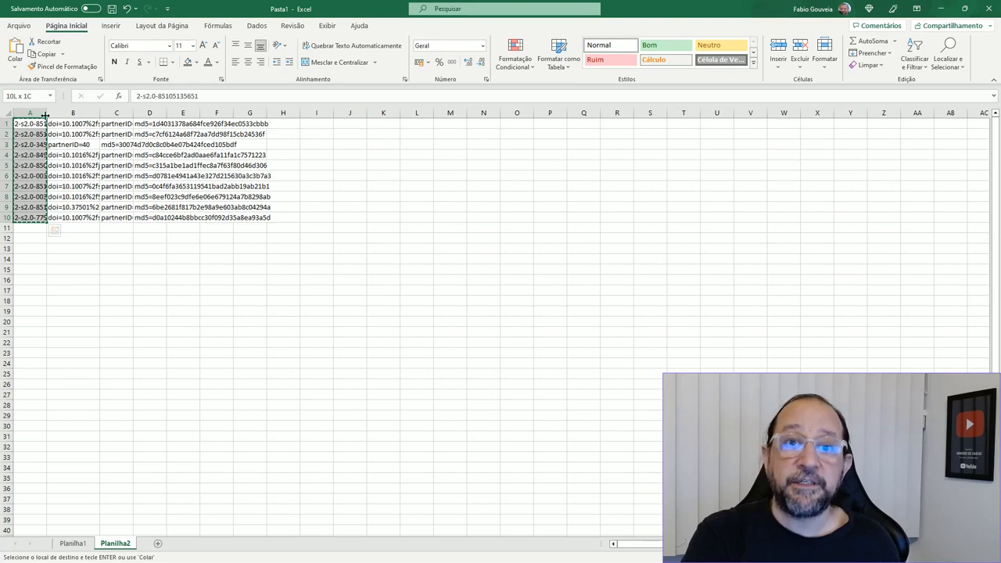
drag(47, 113, 215, 114)
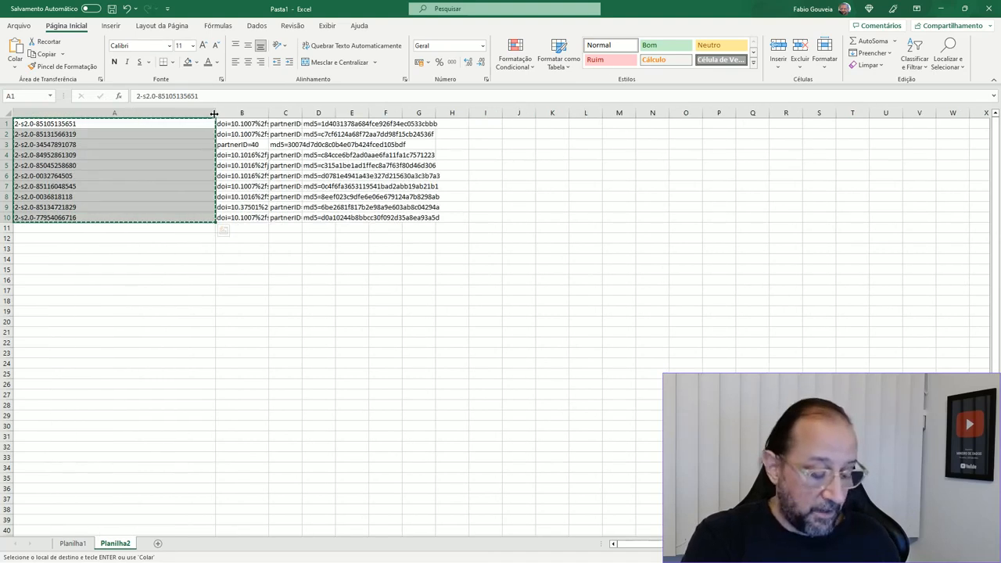
key(alt+Tab)
key(ctrl+v)
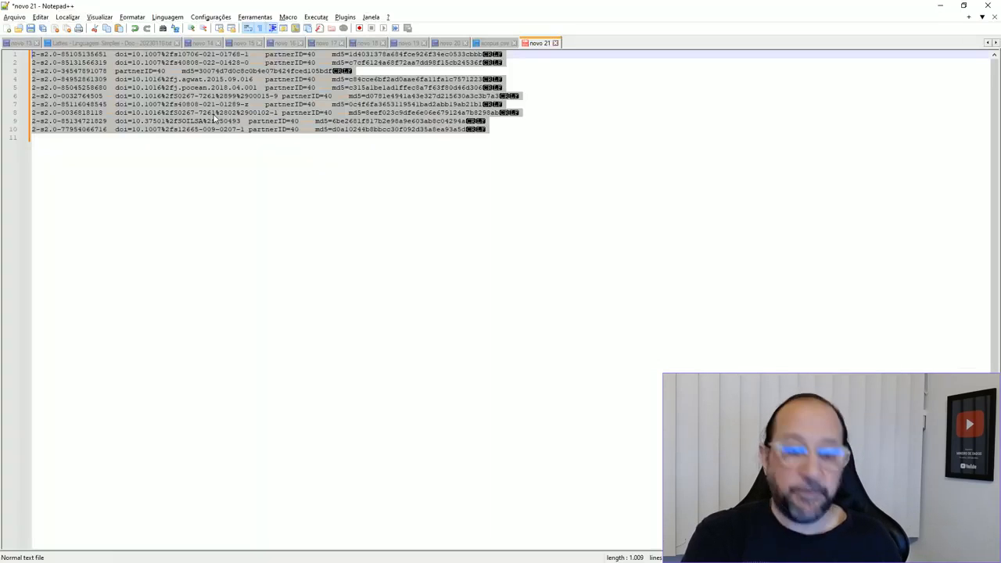
Insert "EID (" before the first identifier on line 1
key(Up)
key(Up)
key(Up)
key(Up)
key(Up)
key(Up)
key(Up)
key(Up)
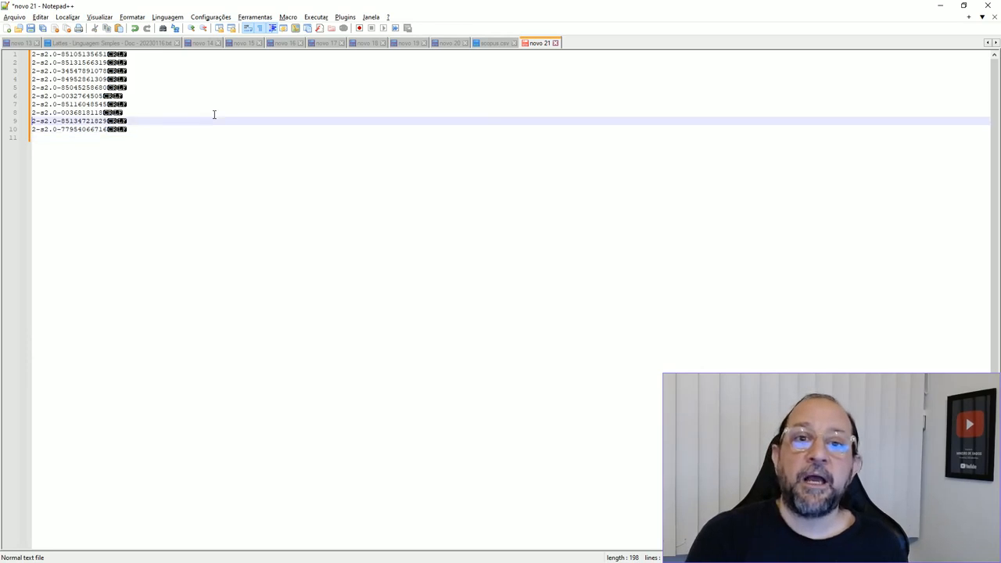
key(Up)
key(Up)
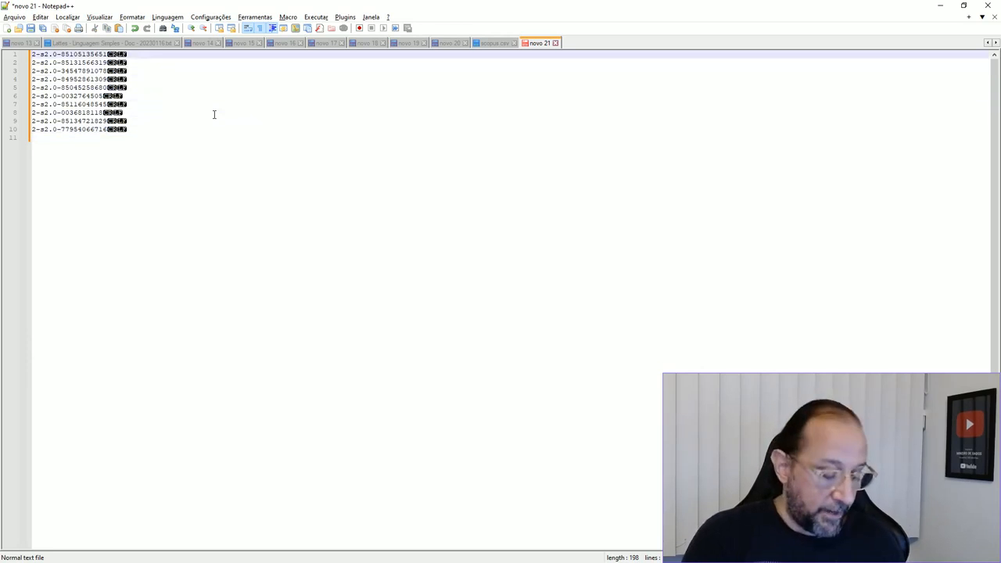
text(EDI)
key(BackSpace)
key(BackSpace)
text(ID ()
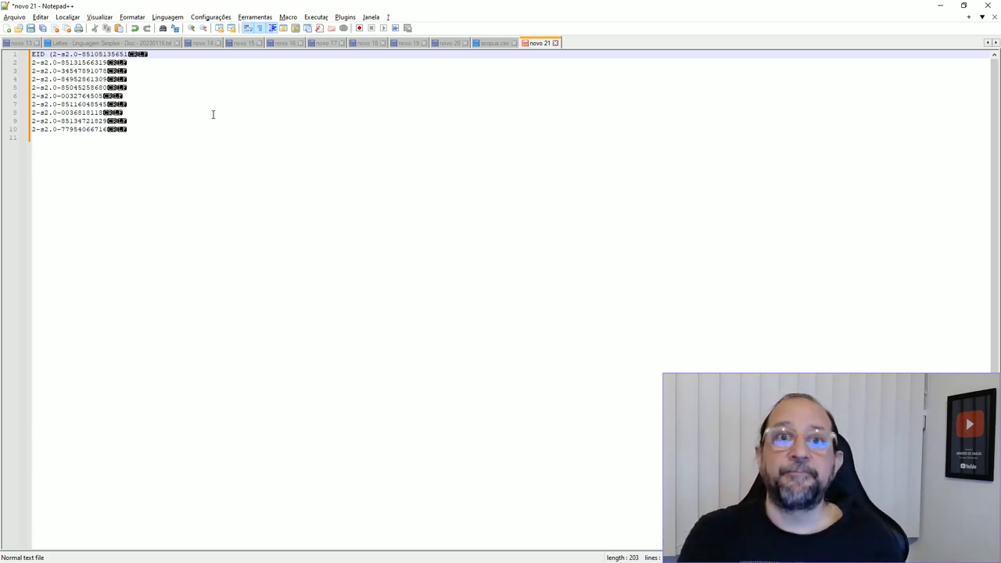
Replace every line break (\r\n) in the document with " OR " and close the replace dialog
click(67, 16)
click(109, 118)
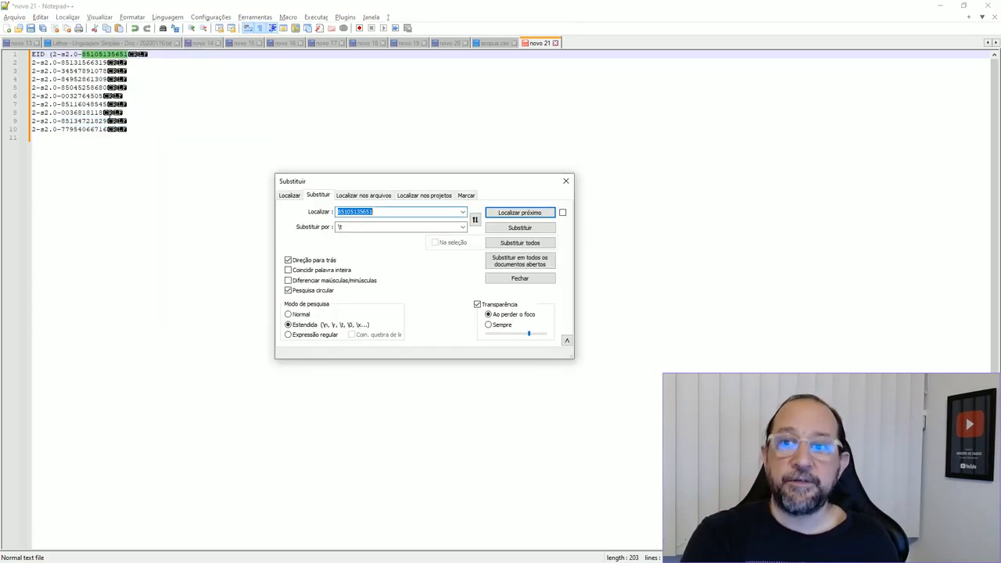
text(\r\n)
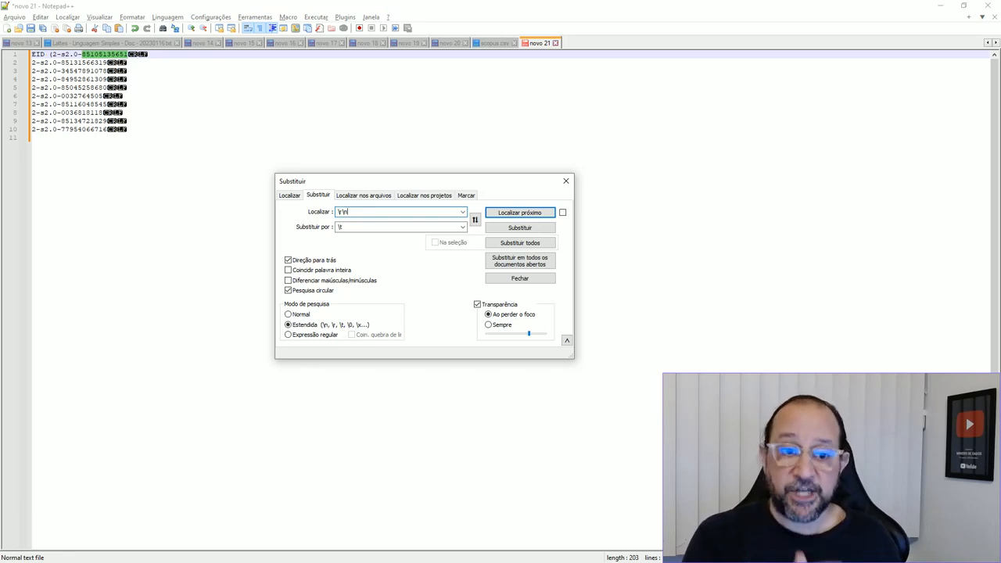
key(Tab)
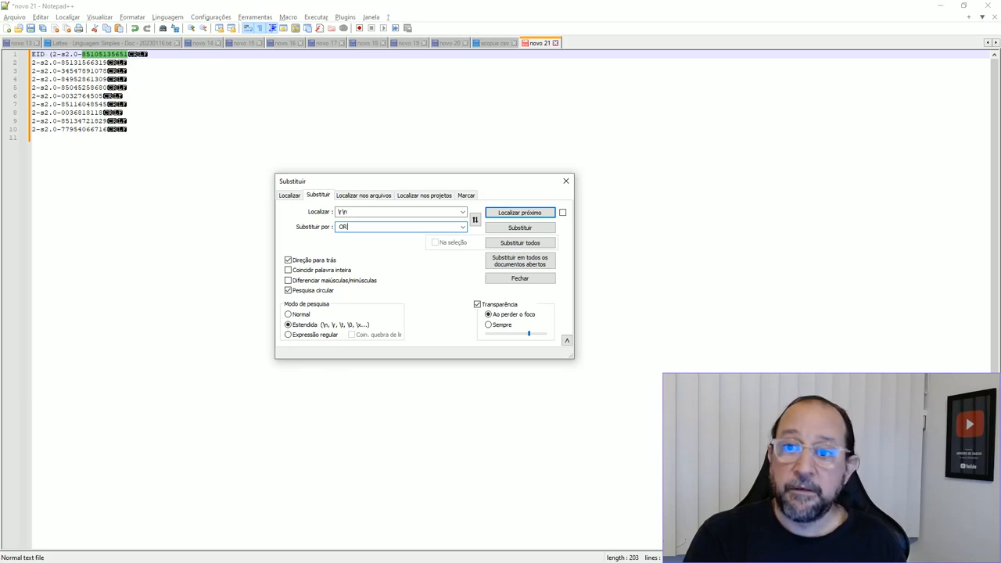
text(OR)
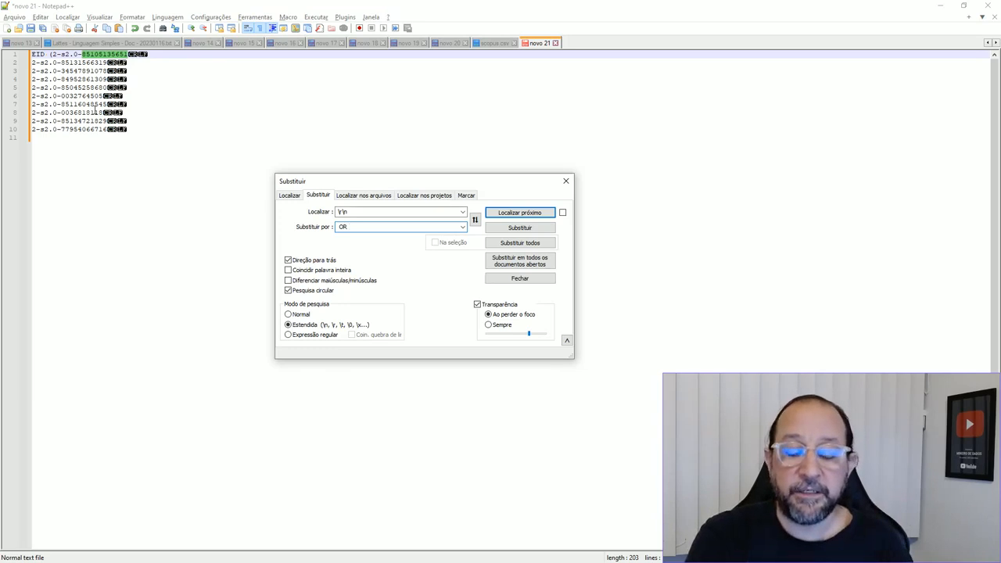
click(520, 242)
click(525, 278)
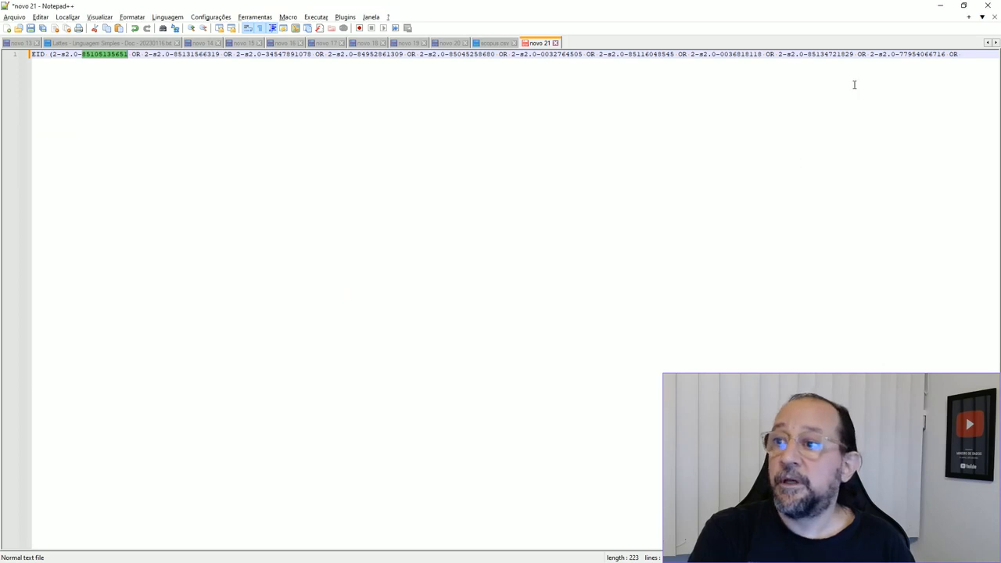
Remove the trailing "OR" after the last identifier and close the query with ")"
click(961, 57)
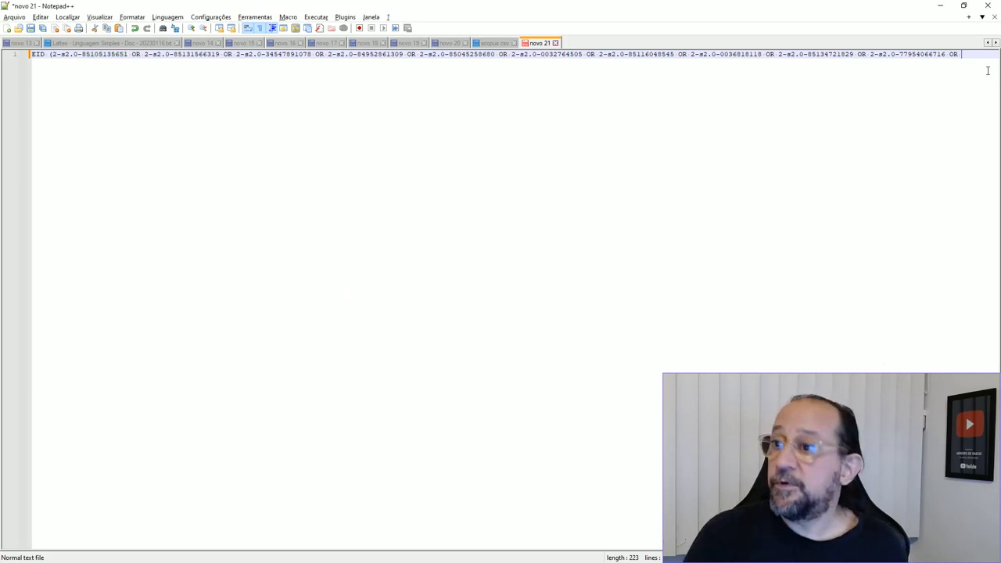
key(BackSpace)
key(BackSpace)
key(BackSpace)
text())
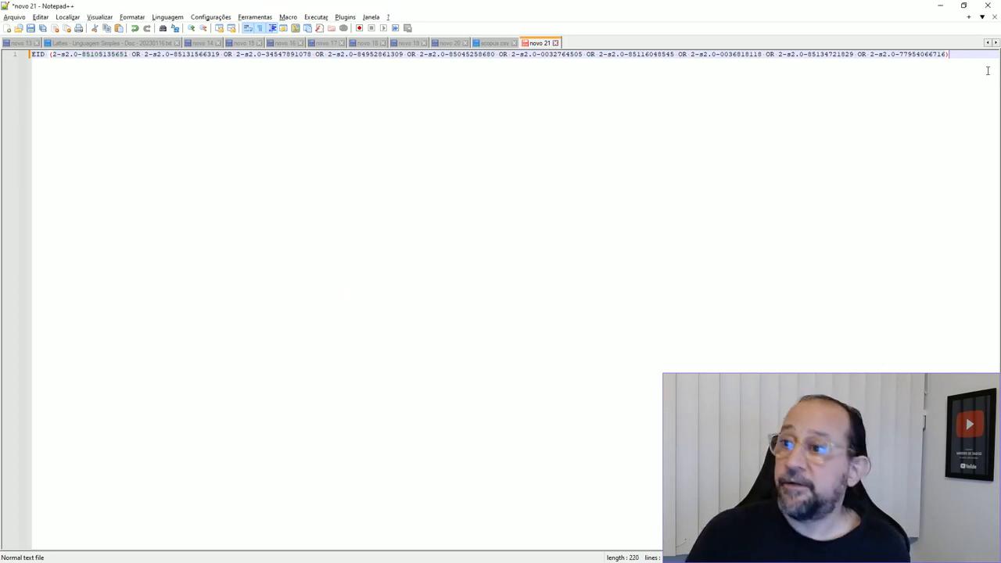
Select and copy the complete EID query on line 1, from the closing parenthesis back to "EID"
key(ctrl+shift+Left)
key(ctrl+shift+Left)
key(ctrl+shift+Left)
key(ctrl+shift+Left)
key(ctrl+shift+Left)
key(ctrl+shift+Left)
key(ctrl+shift+Left)
key(ctrl+shift+Left)
key(ctrl+shift+Left)
key(ctrl+shift+Left)
key(ctrl+shift+Left)
key(ctrl+shift+Left)
key(ctrl+shift+Left)
key(ctrl+shift+Left)
key(ctrl+shift+Left)
key(ctrl+shift+Left)
key(ctrl+shift+Left)
key(ctrl+shift+Left)
key(ctrl+shift+Left)
key(ctrl+shift+Left)
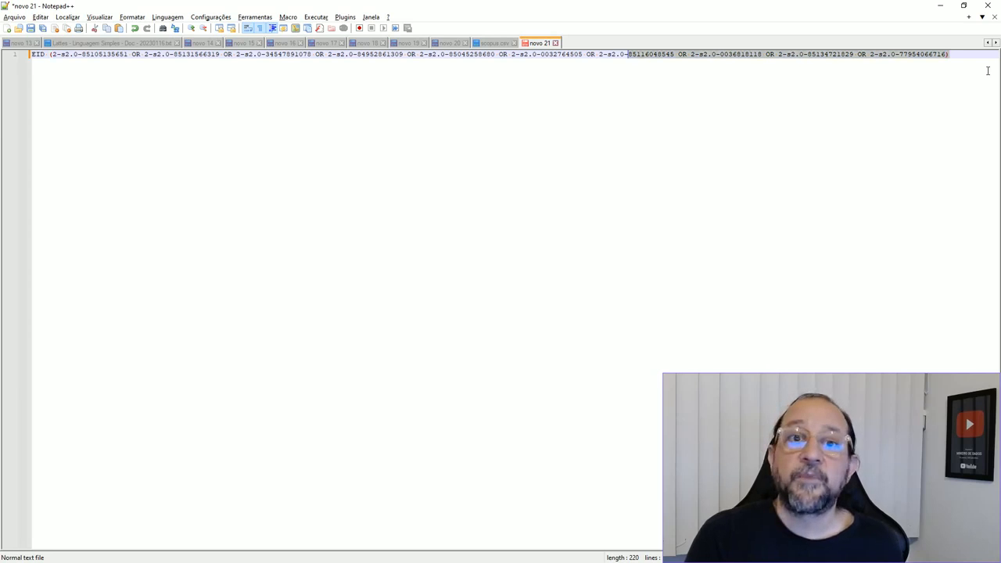
key(ctrl+shift+Left)
key(ctrl+shift+Left)
key(ctrl+shift+Left)
key(ctrl+shift+Left)
key(ctrl+shift+Left)
key(ctrl+shift+Left)
key(ctrl+shift+Left)
key(ctrl+shift+Left)
key(ctrl+shift+Left)
key(ctrl+shift+Left)
key(ctrl+shift+Left)
key(ctrl+shift+Left)
key(ctrl+shift+Left)
key(ctrl+shift+Left)
key(ctrl+shift+Left)
key(ctrl+shift+Left)
key(ctrl+shift+Left)
key(ctrl+shift+Left)
key(ctrl+shift+Left)
key(ctrl+shift+Left)
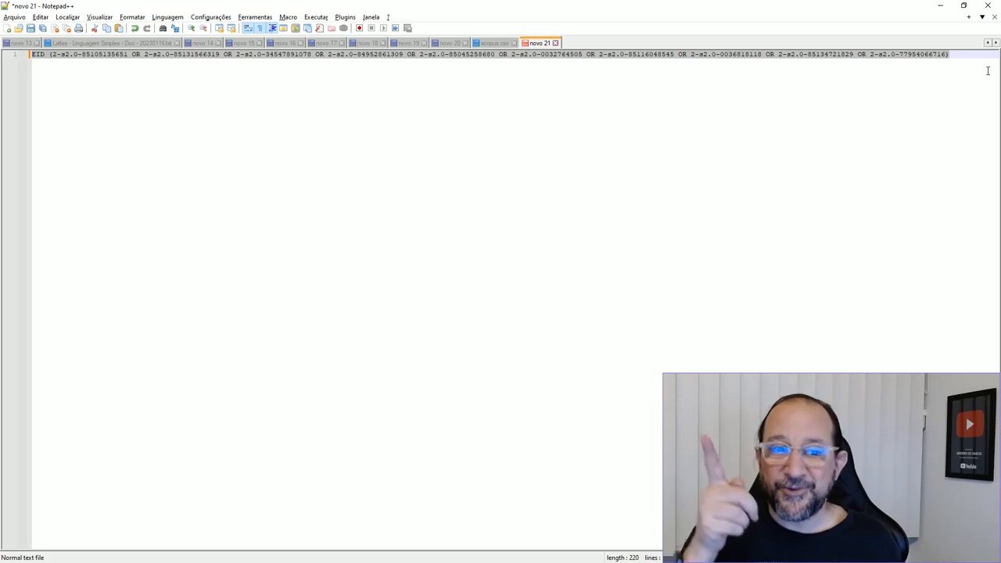
Switch to Scopus in the browser, replace the advanced document search query with the copied EID query, and run the search
key(alt+Tab)
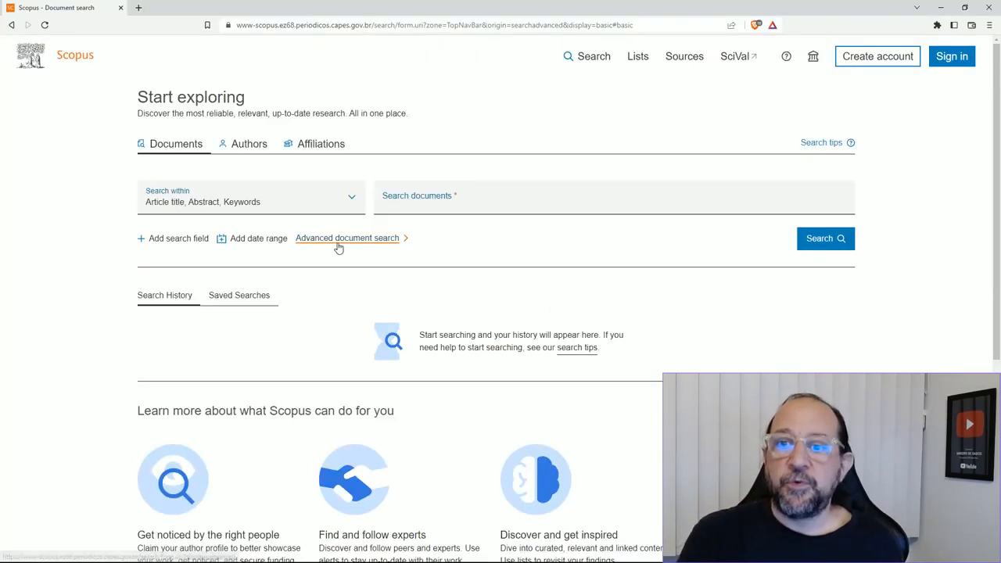
click(338, 239)
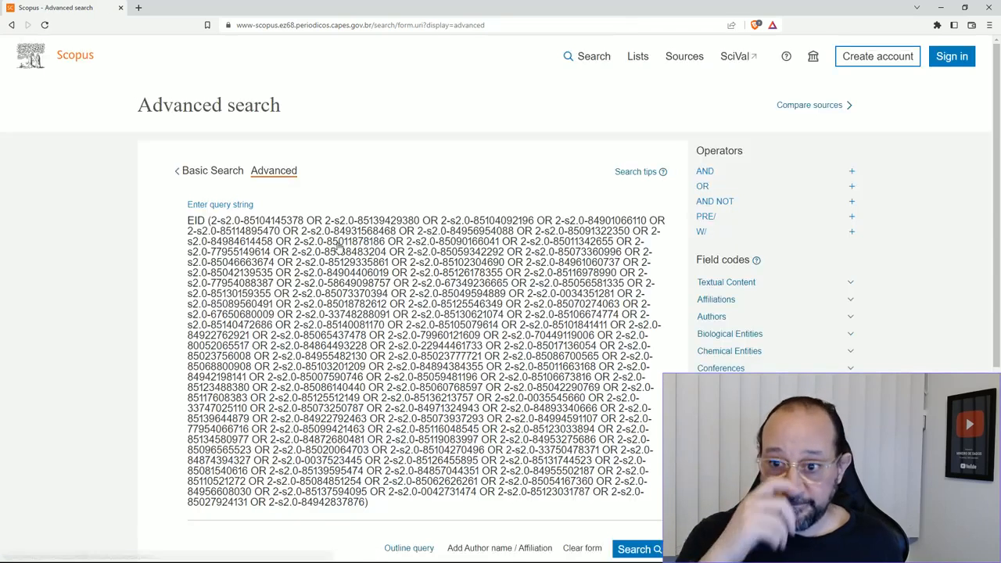
click(340, 247)
key(ctrl+a)
key(Delete)
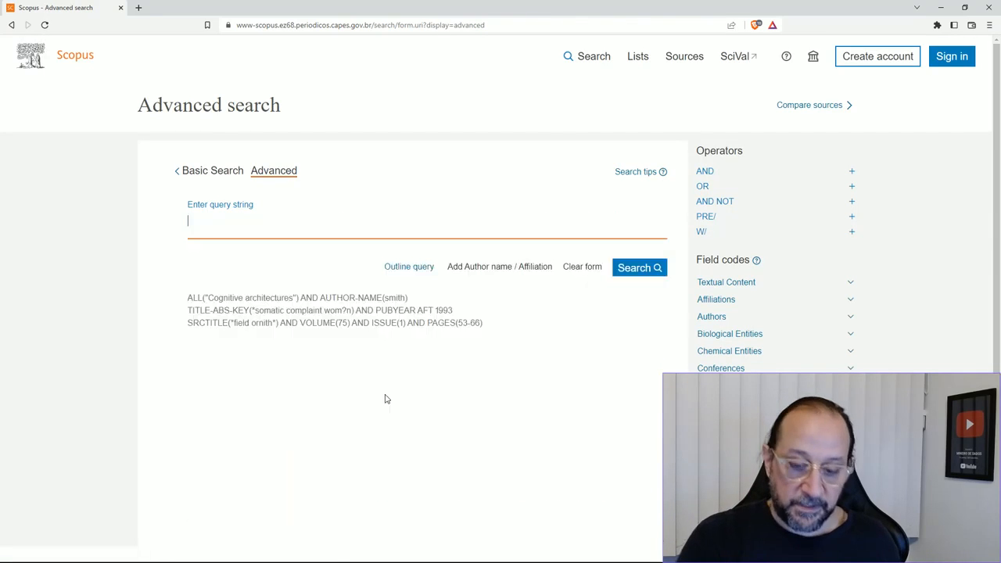
key(ctrl+v)
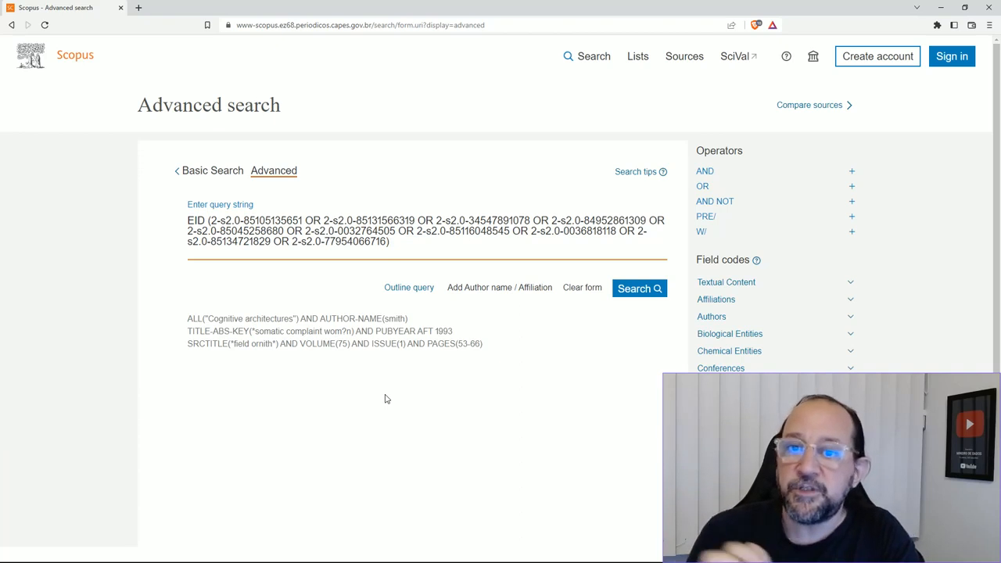
click(634, 289)
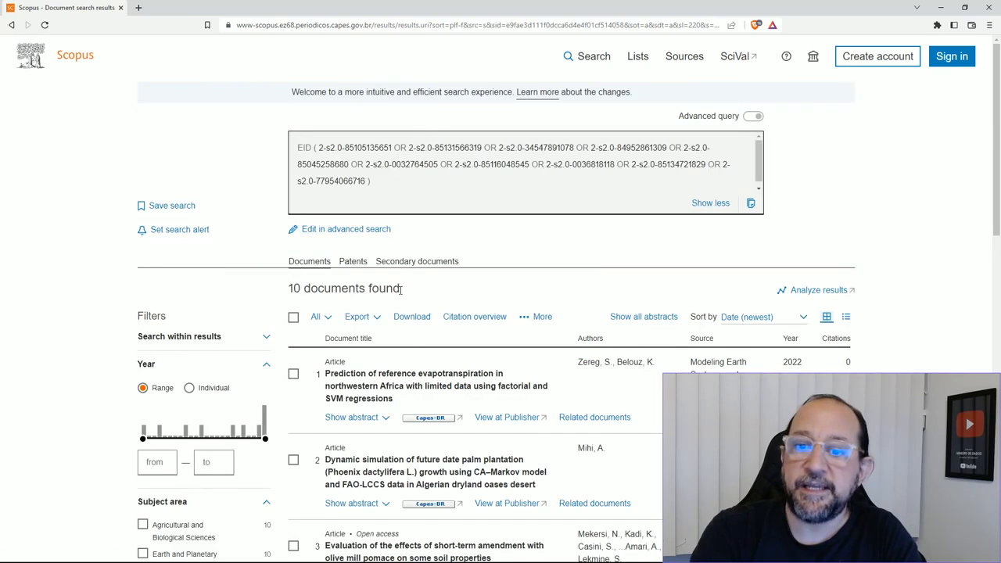
Export the results as scopus.csv, adding all bibliographical information and abstract & keywords fields, with truncation for Excel turned off
click(367, 320)
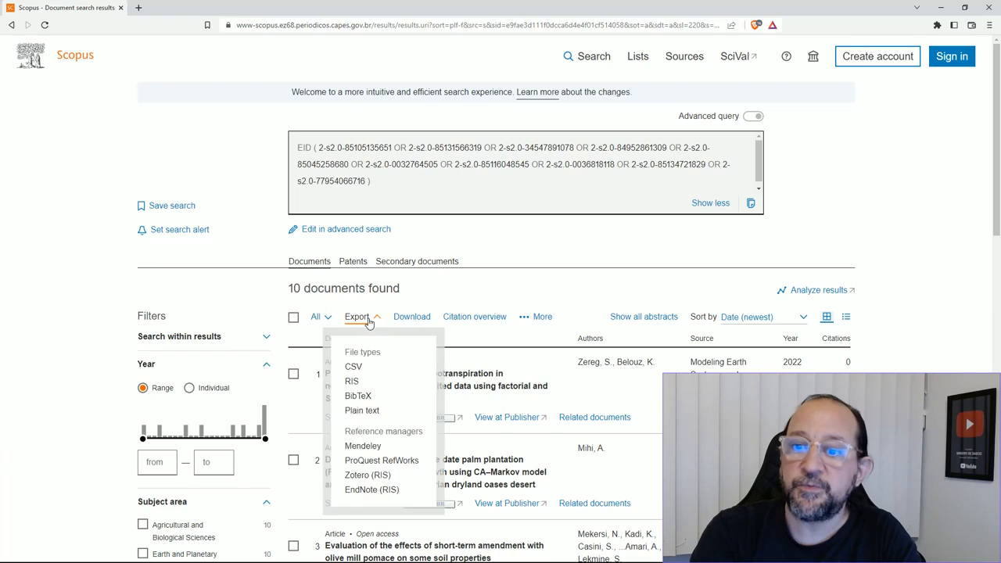
click(354, 367)
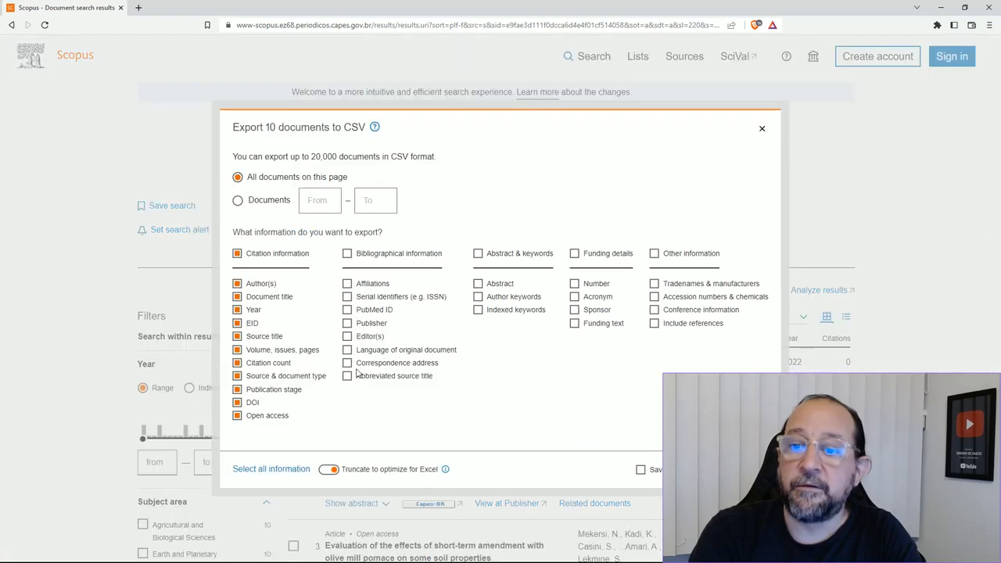
click(347, 253)
click(478, 254)
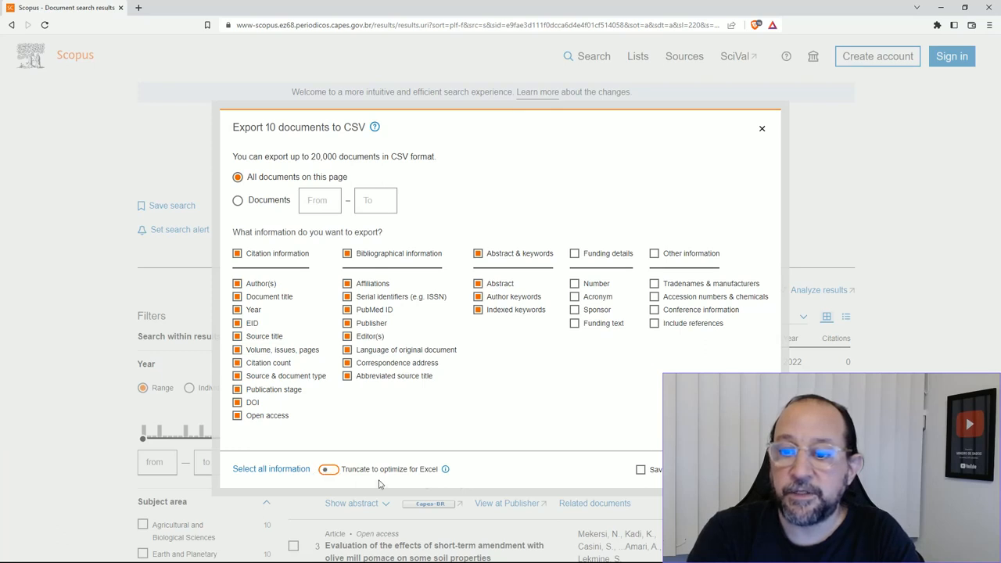
click(743, 469)
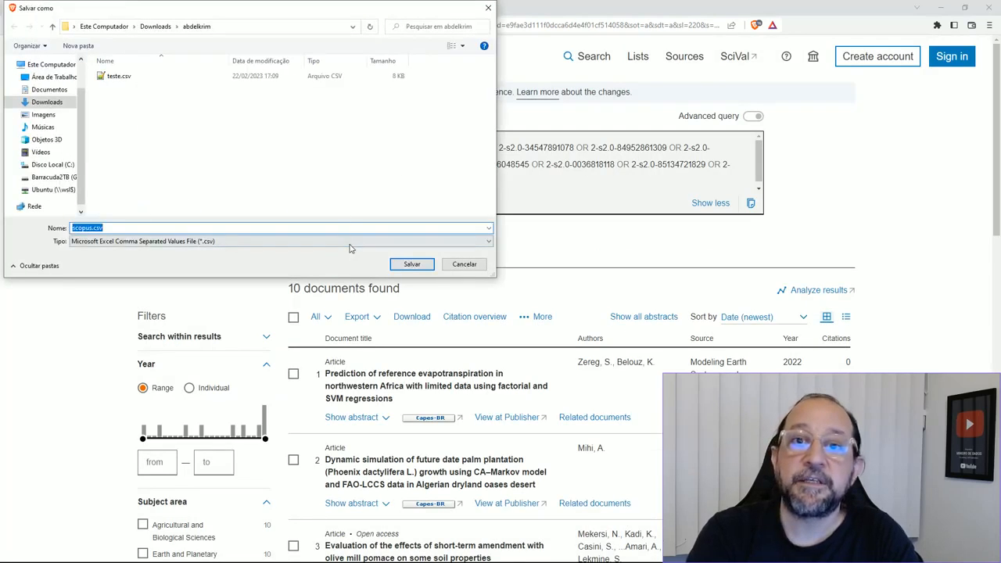
click(410, 264)
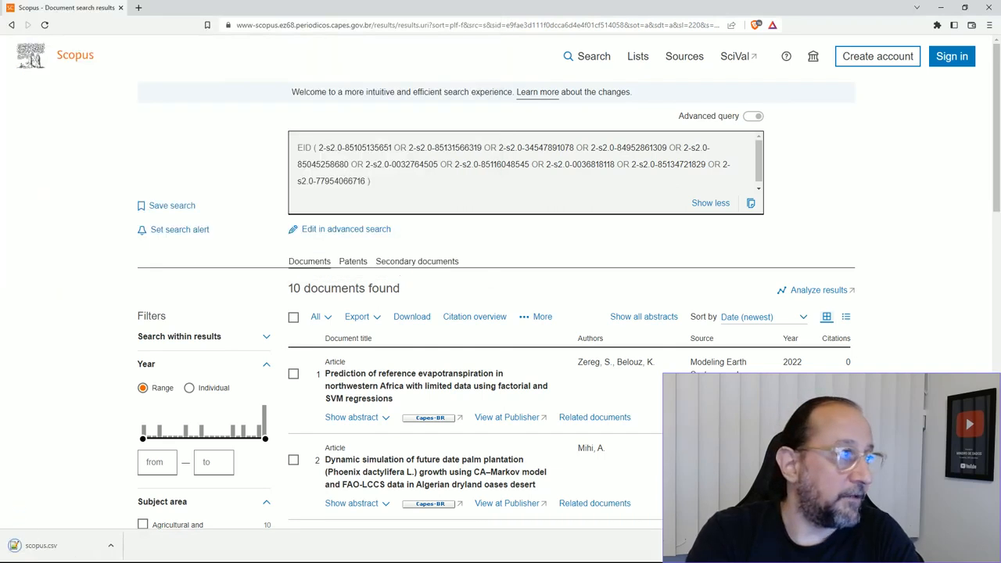
Switch to VOSviewer and start a map based on bibliographic data from database files, choosing scopus.csv as the Scopus file
drag(425, 136, 573, 52)
click(163, 161)
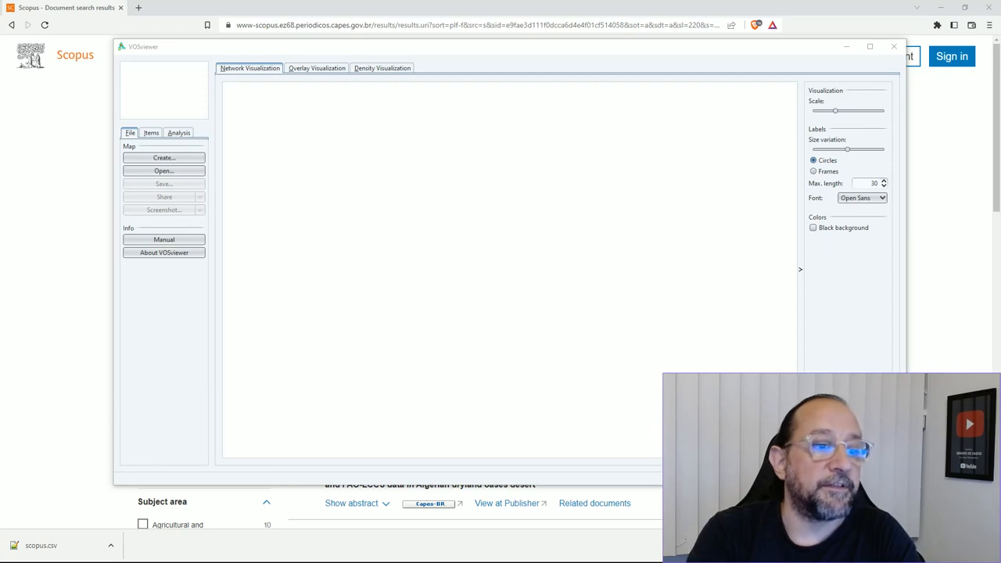
click(156, 159)
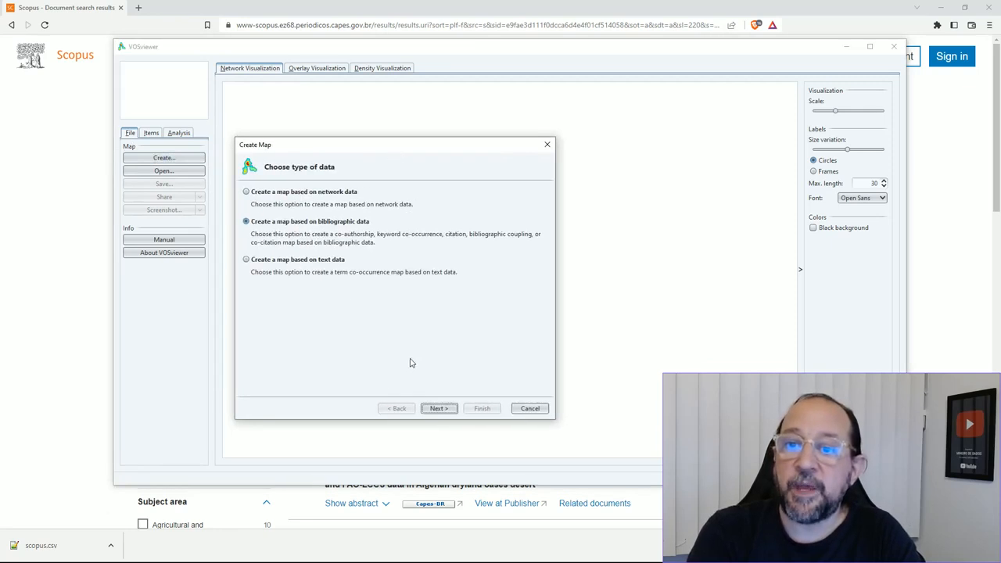
click(439, 408)
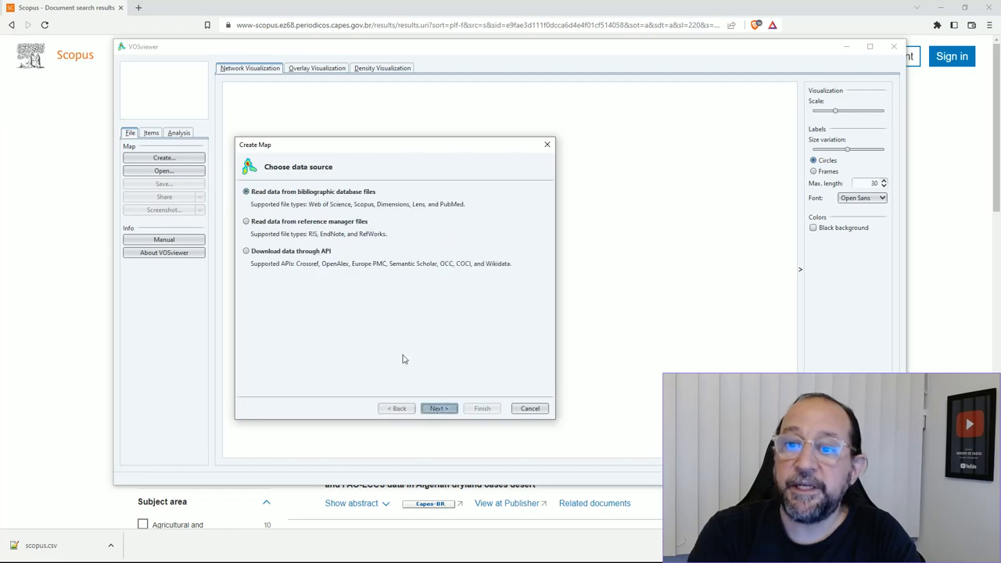
click(438, 408)
click(308, 194)
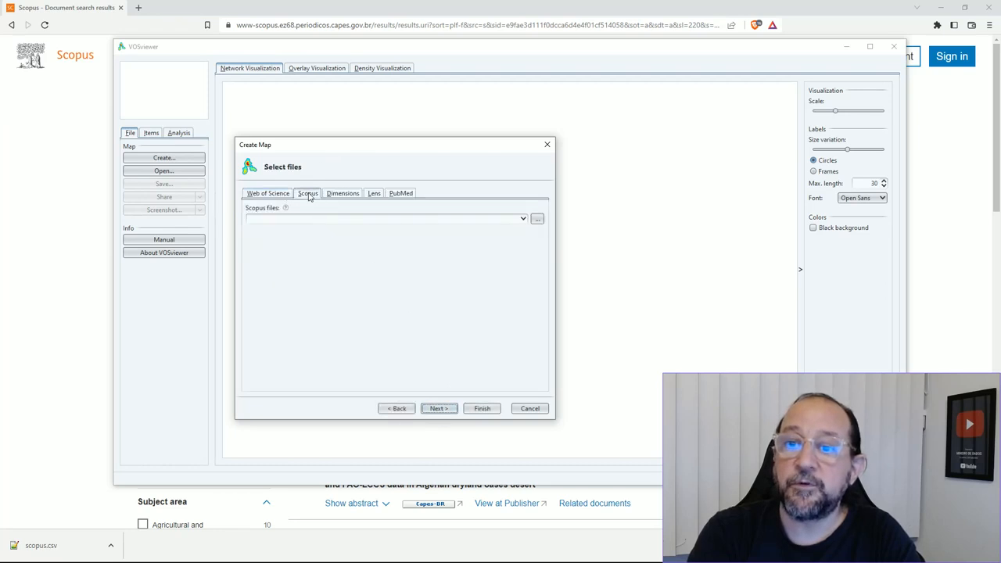
click(537, 219)
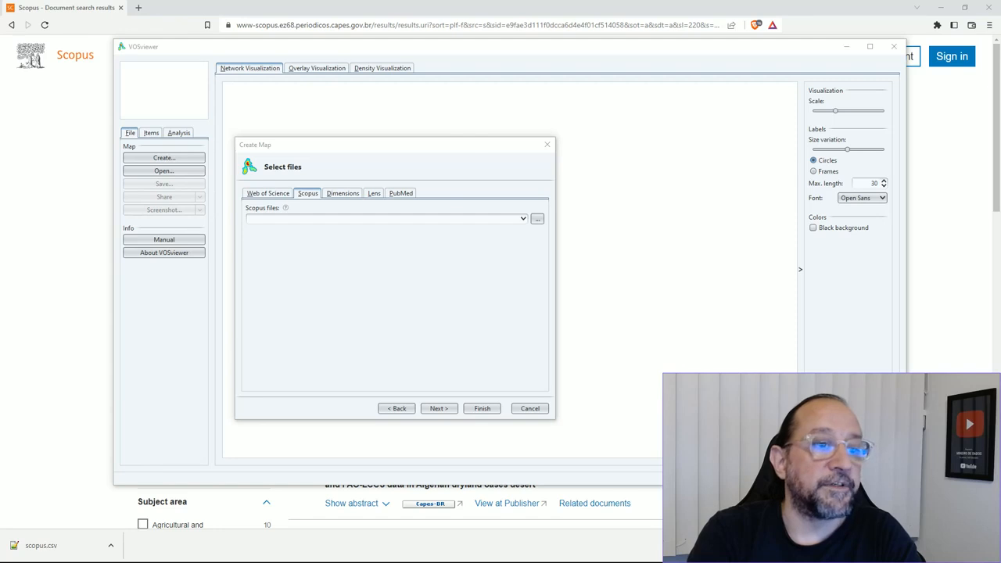
click(401, 303)
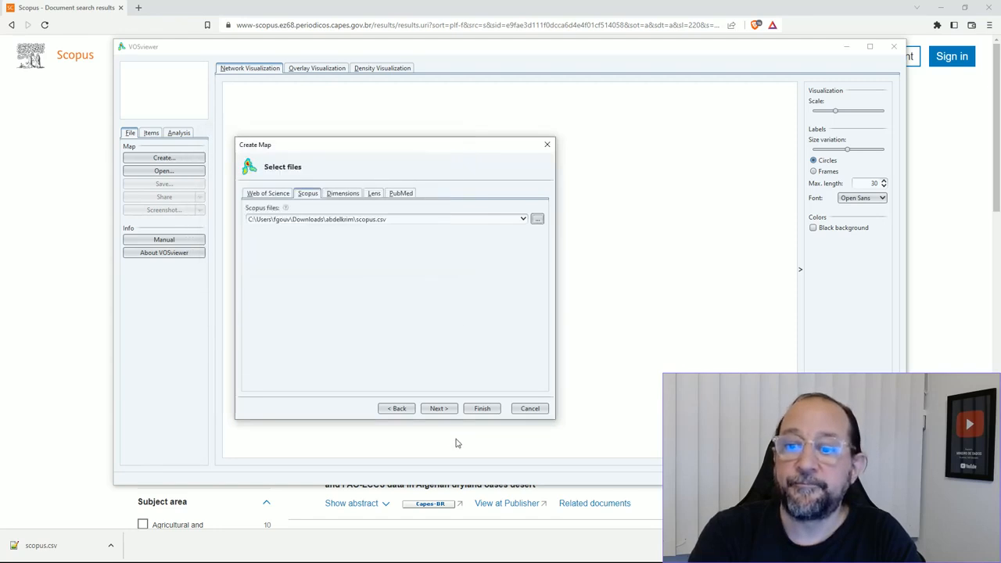
Examine the units of analysis offered for the Co-occurrence and Co-authorship types
click(440, 408)
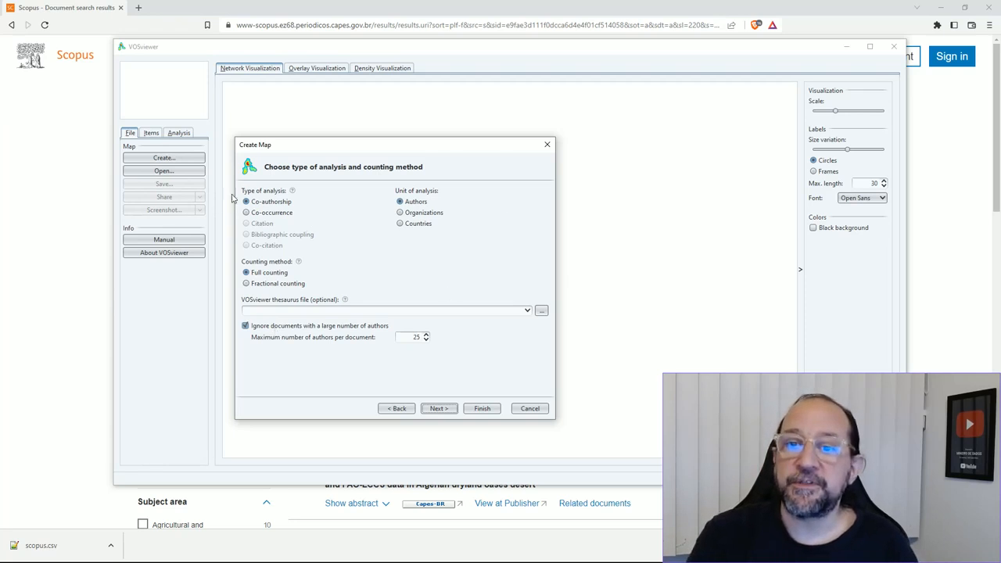
click(247, 213)
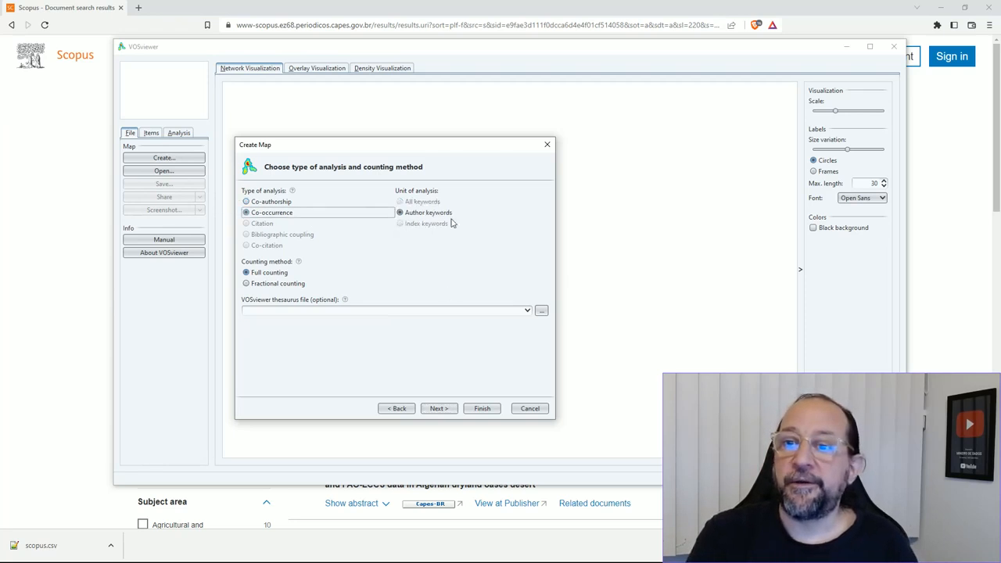
click(247, 203)
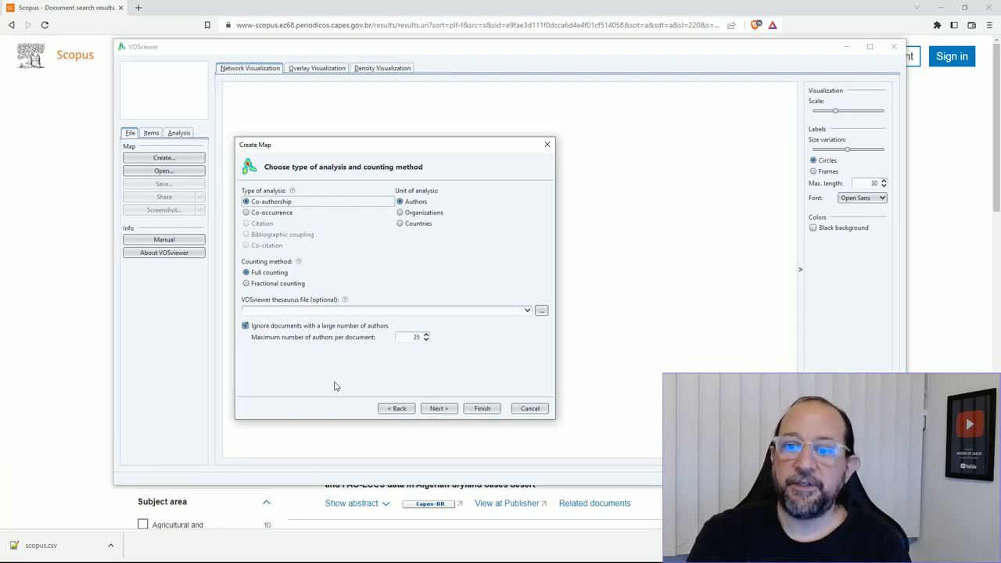
Examine the reference manager and API data sources, including the Crossref DOI file option, and cancel the map creation
click(398, 408)
click(398, 409)
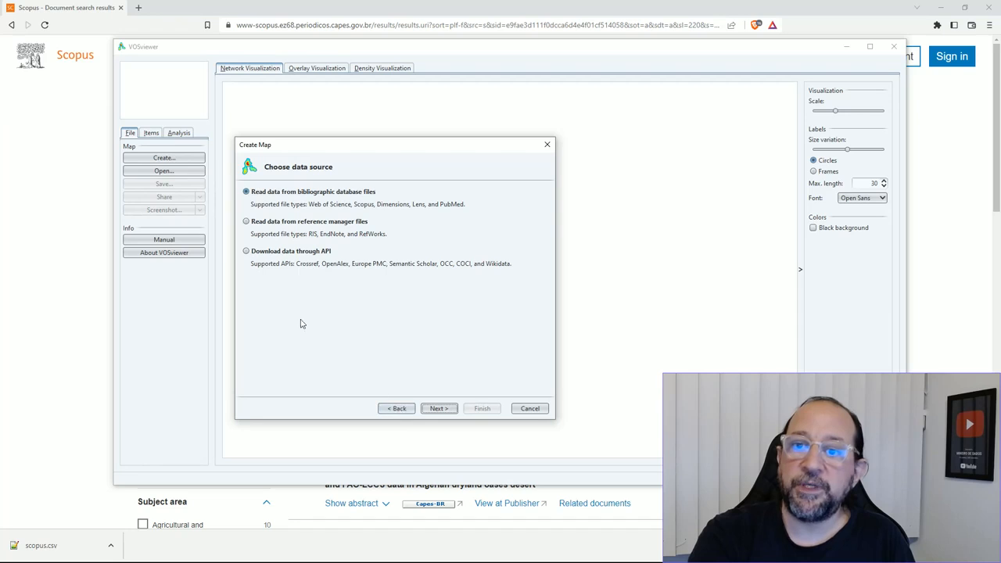
click(246, 222)
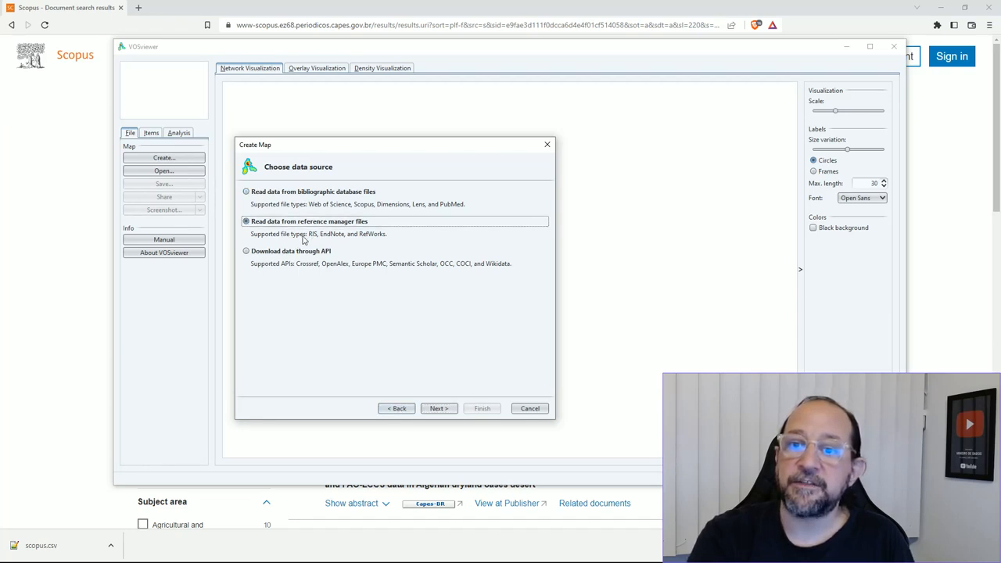
click(250, 256)
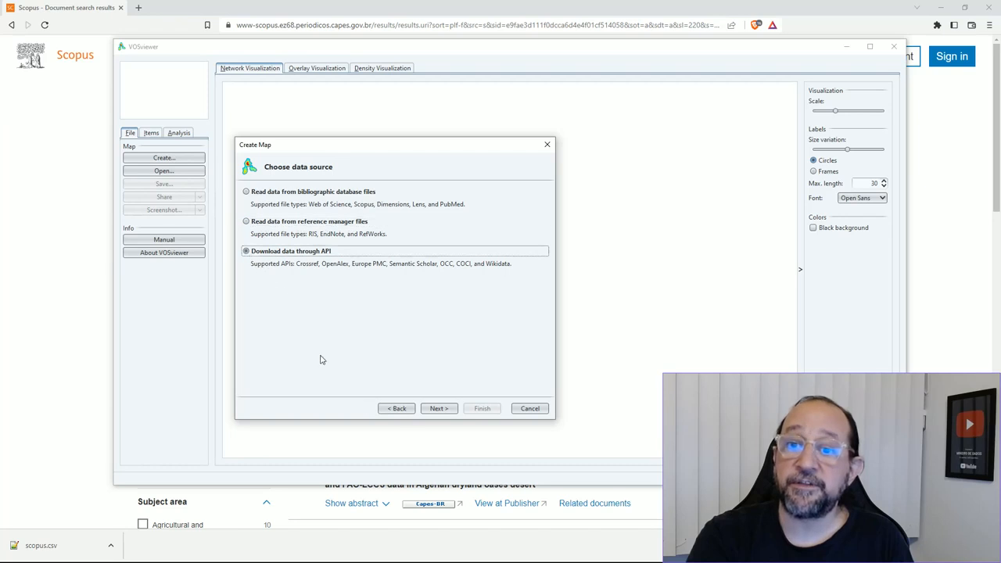
click(442, 410)
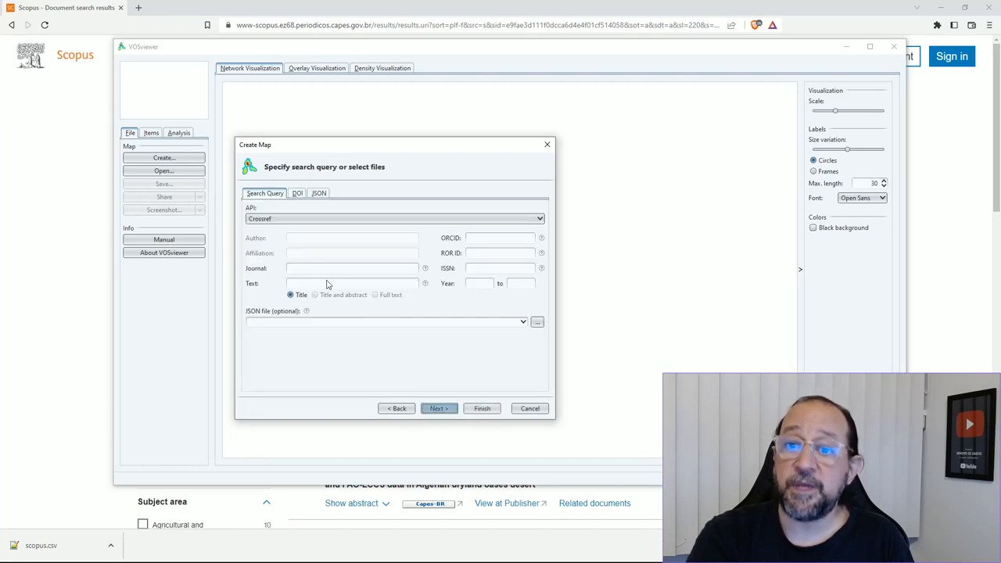
click(297, 194)
click(317, 222)
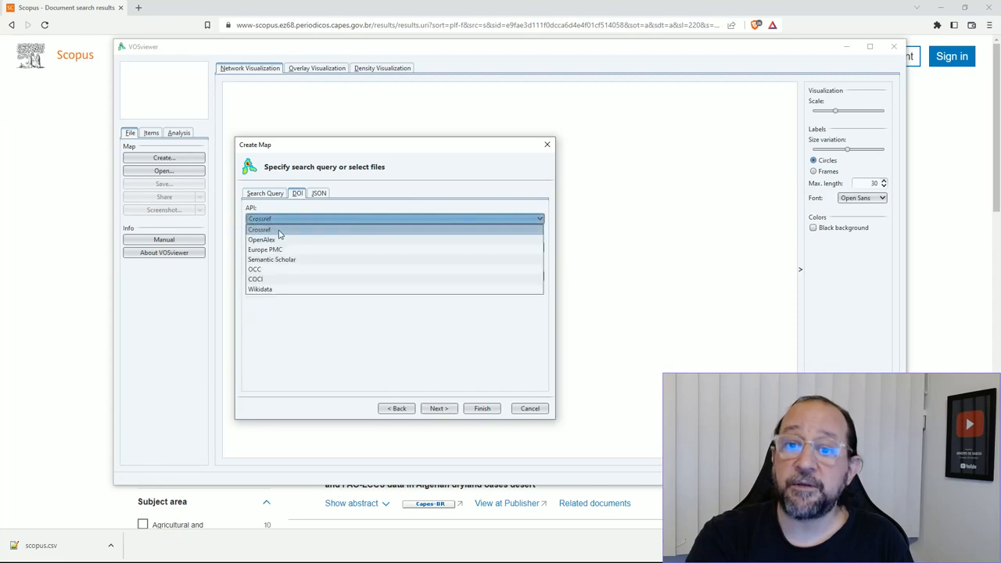
click(278, 231)
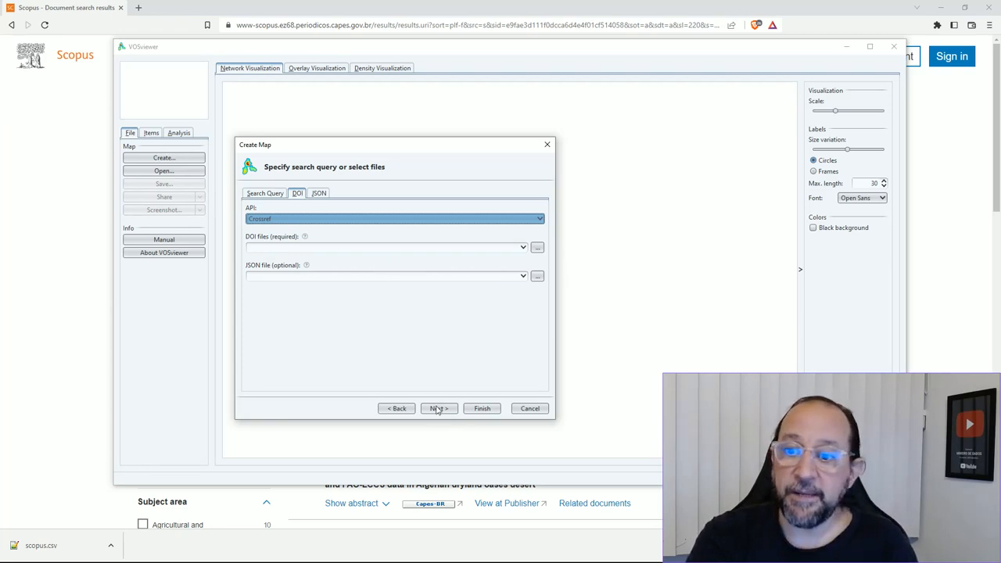
click(536, 408)
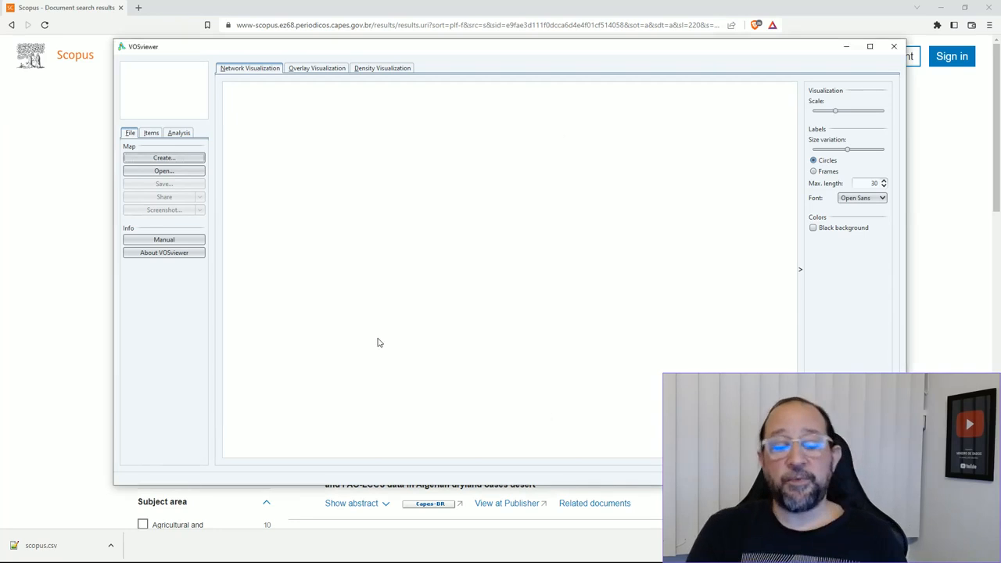